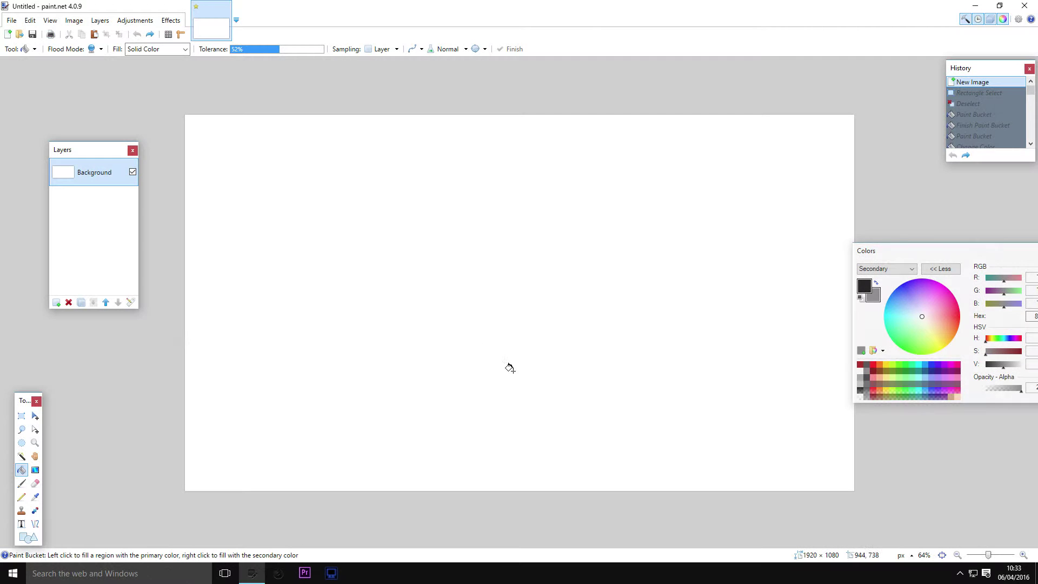
Fill the blank 1920×1080 canvas with the grey secondary colour using the Paint Bucket.
right_click(498, 357)
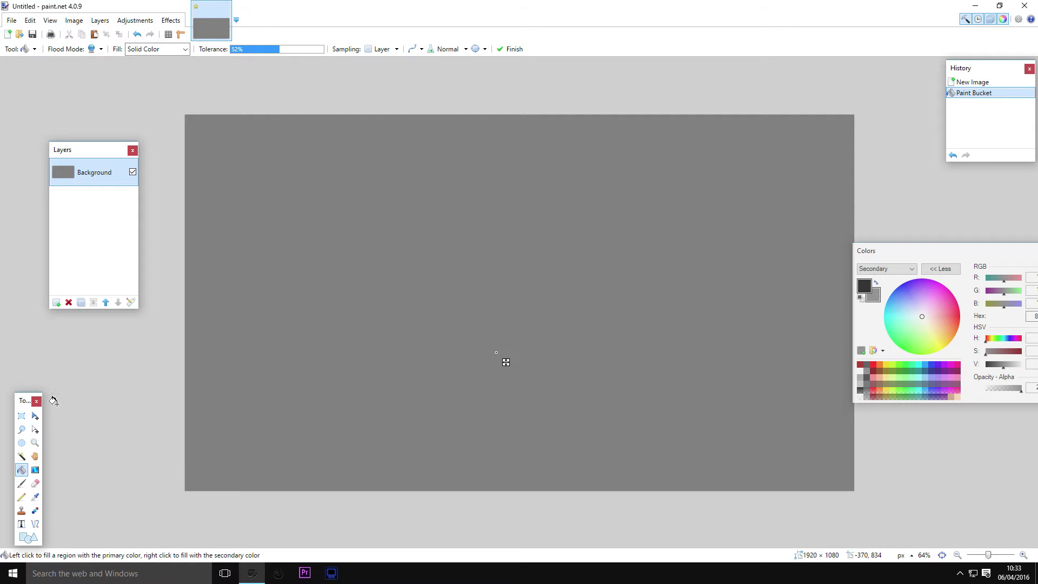
Add a new transparent layer above the background and name it 'Metal Texture'.
left_click(56, 303)
double_click(93, 164)
type("Metal Texture")
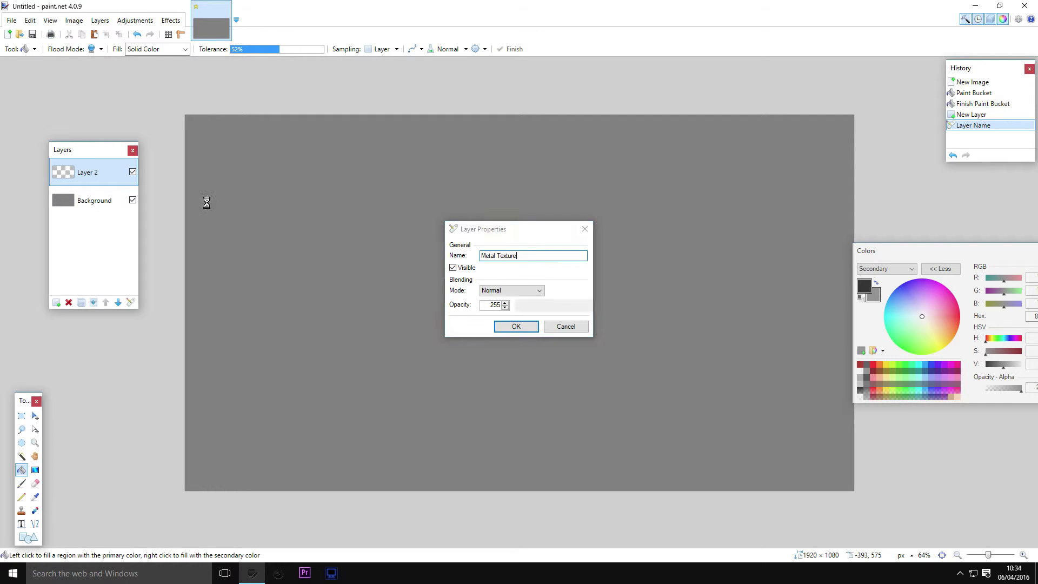
key("Return")
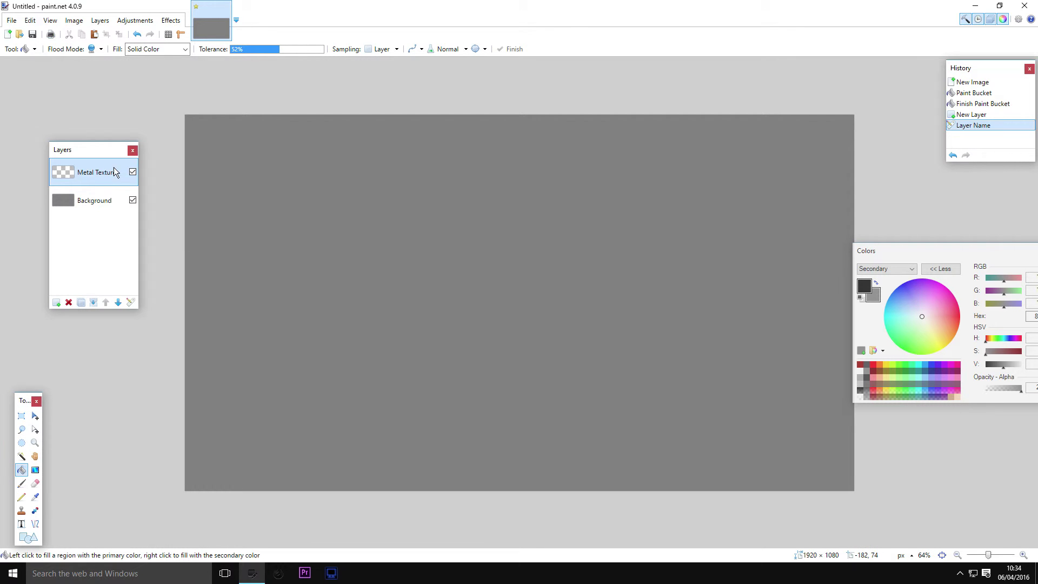
Bucket-fill the Metal Texture layer using the Sphere fill pattern.
left_click(151, 52)
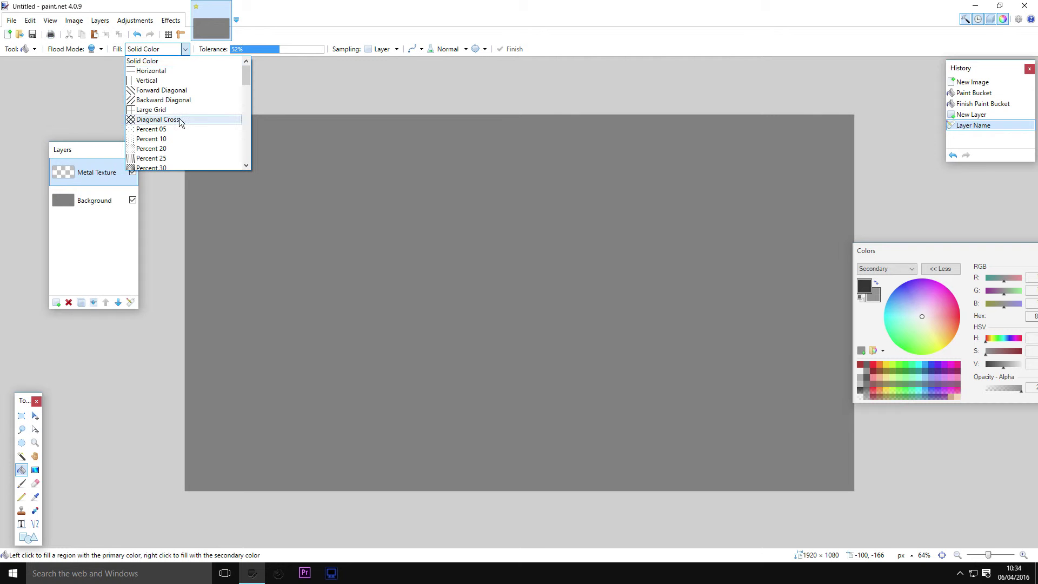
scroll(162, 108, "down", 12)
scroll(163, 141, "down", 3)
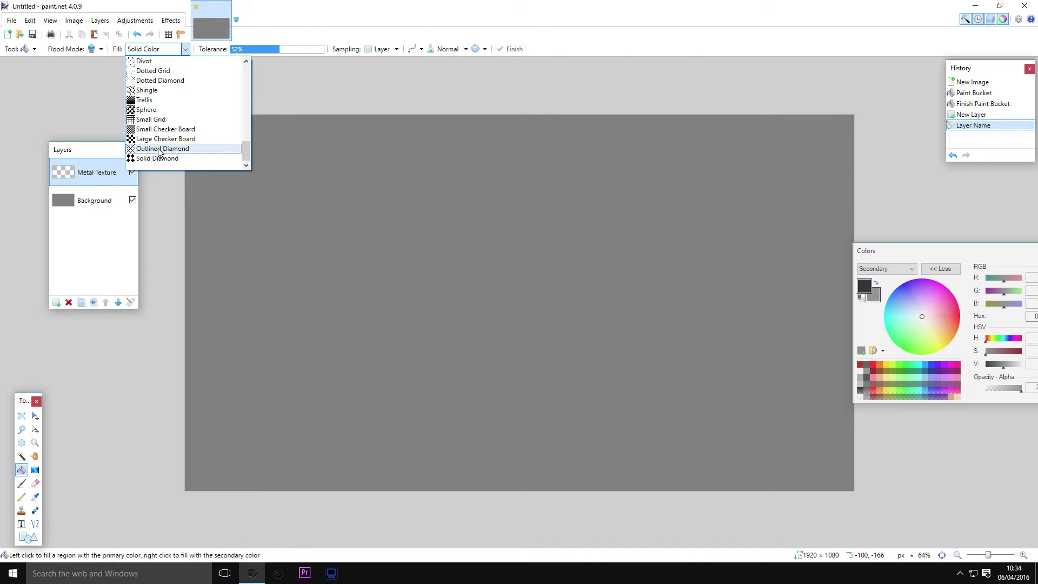
left_click(149, 110)
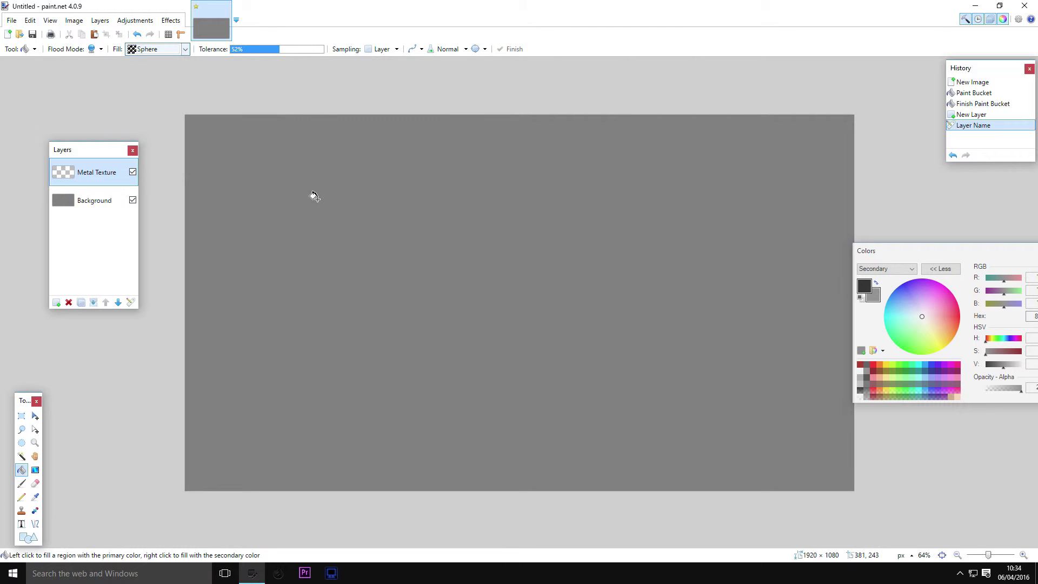
left_click(472, 226)
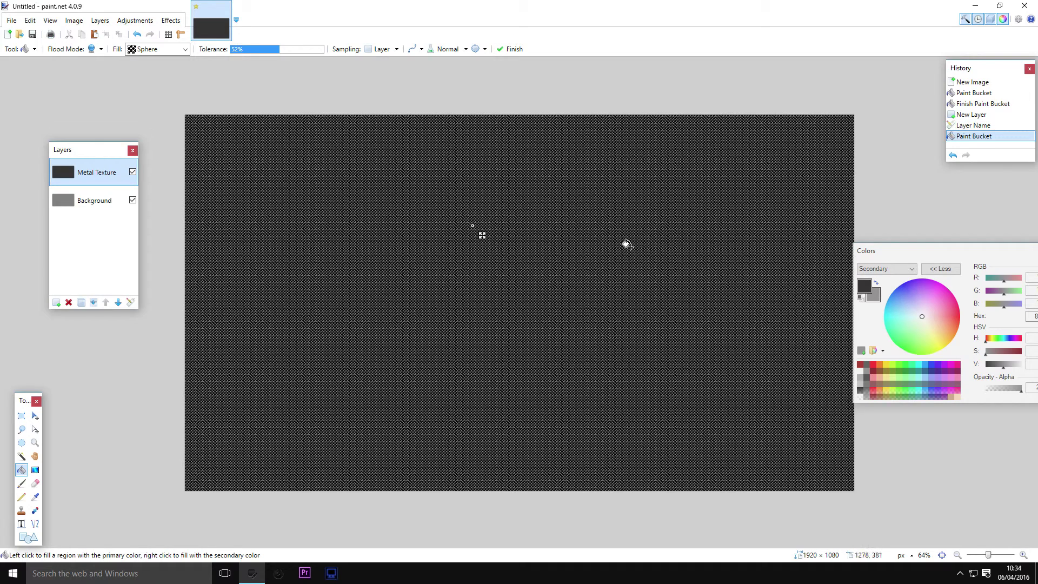
Magic Wand the pattern's light cells and erase them so the grey shows through.
scroll(418, 315, "up", 10)
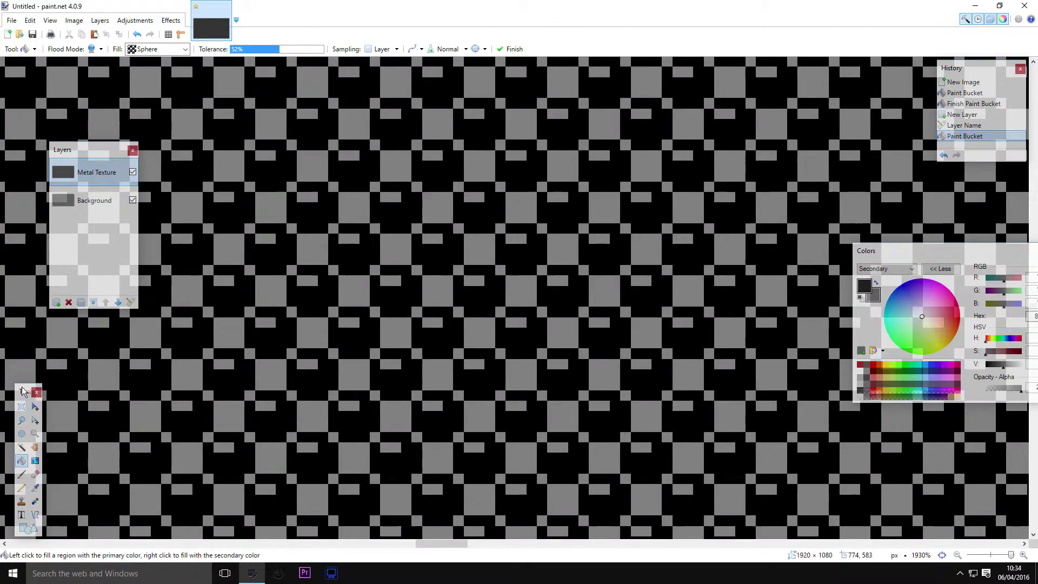
left_click(21, 446)
scroll(405, 309, "up", 2)
left_click(390, 317)
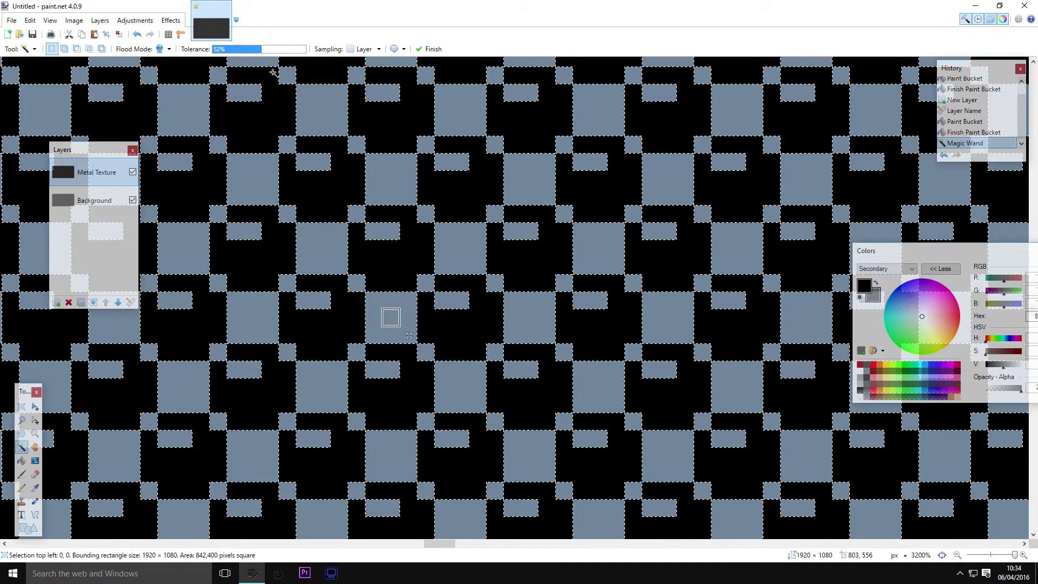
key("Return")
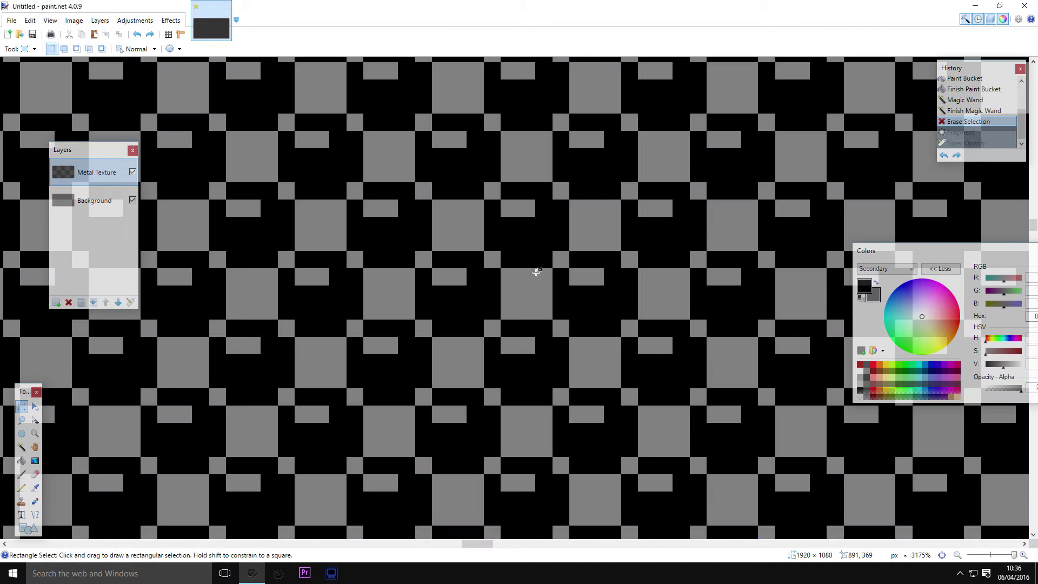
Apply Blurs > Fragment with count 7 and distance 7, then fit the image to the window.
left_click(168, 22)
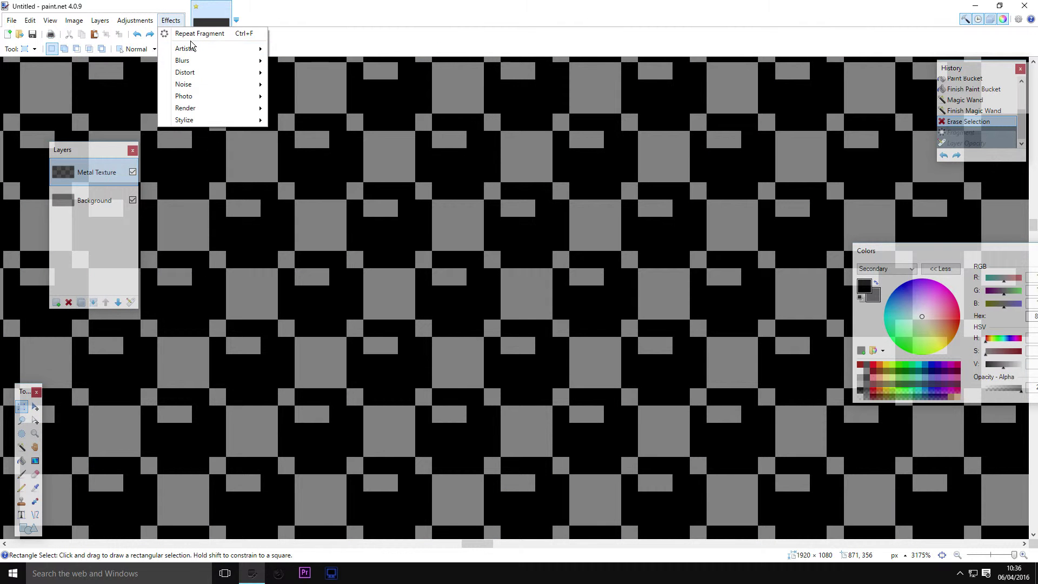
mouse_move(200, 64)
left_click(336, 64)
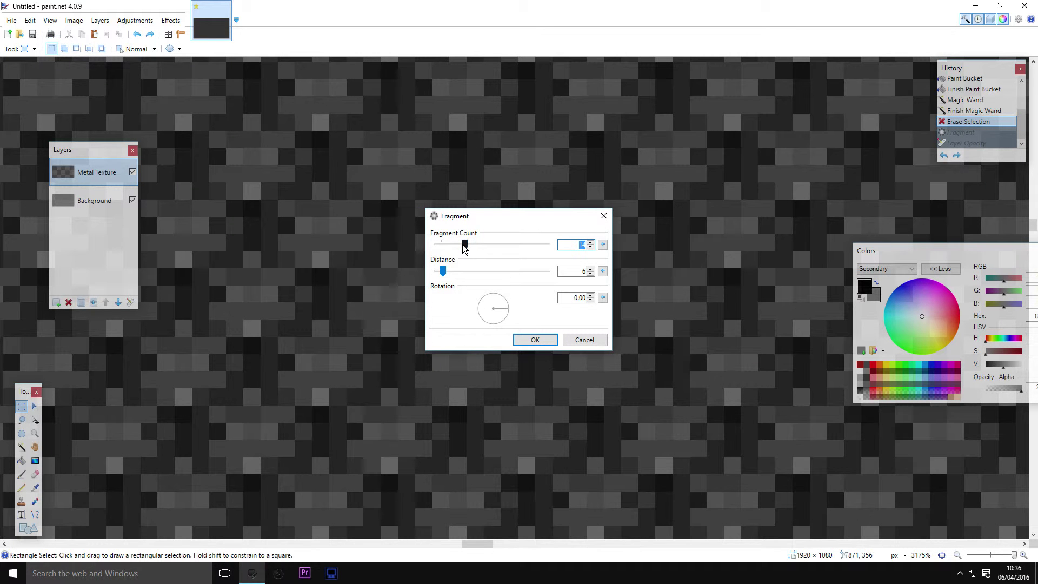
mouse_move(464, 245)
left_mouse_down()
mouse_move(391, 249)
mouse_move(467, 250)
left_mouse_up()
left_click_drag(443, 274, 442, 275)
left_click(541, 338)
key("ctrl+b")
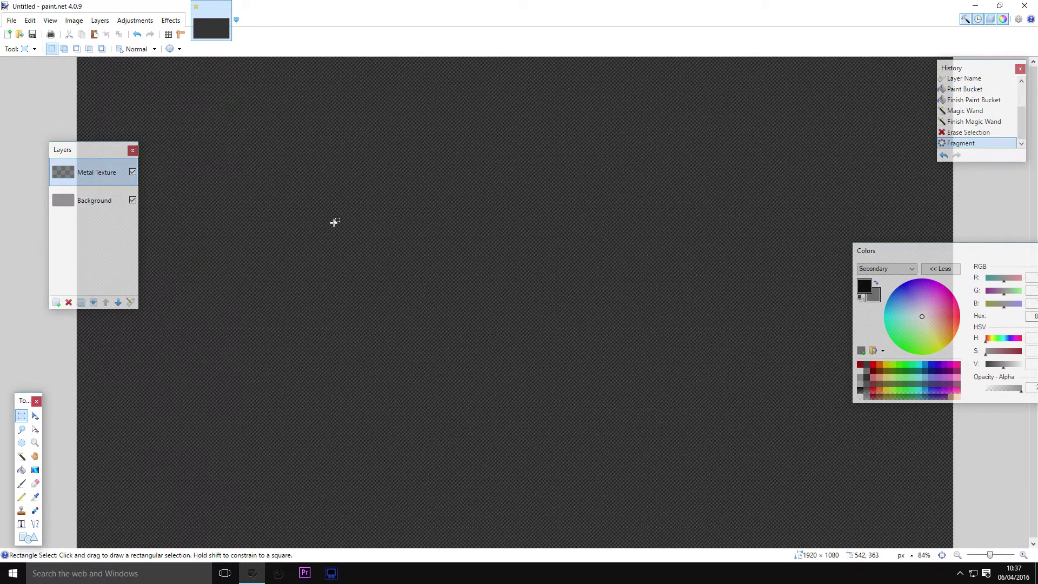
Set the Metal Texture layer's opacity to 171 in Layer Properties.
double_click(103, 176)
left_click_drag(588, 304, 564, 301)
left_click(515, 325)
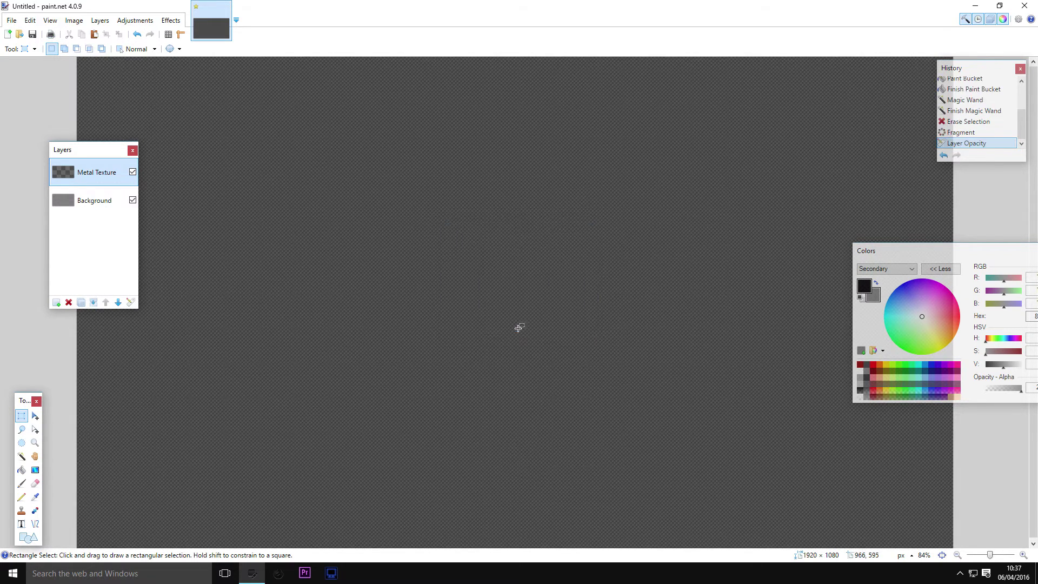
scroll(495, 298, "down", 1)
scroll(495, 298, "up", 3)
scroll(487, 299, "down", 3)
scroll(476, 296, "up", 8)
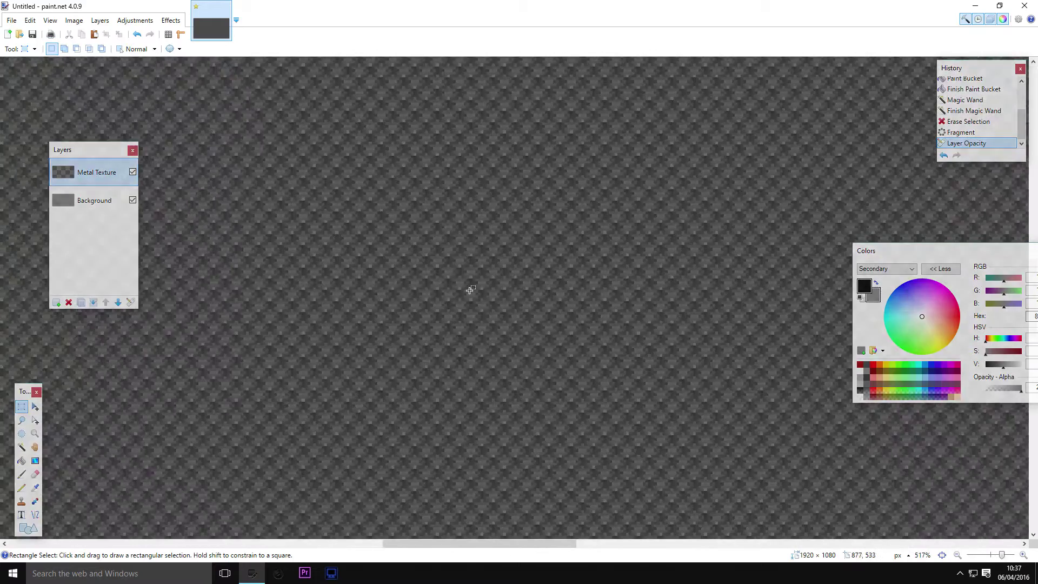
scroll(456, 269, "down", 8)
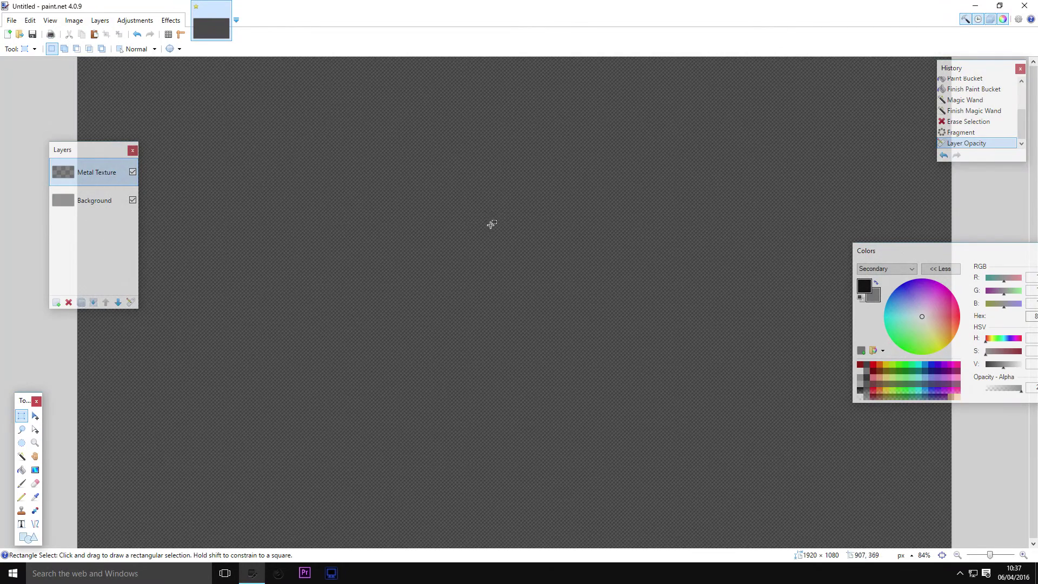
scroll(468, 193, "down", 1)
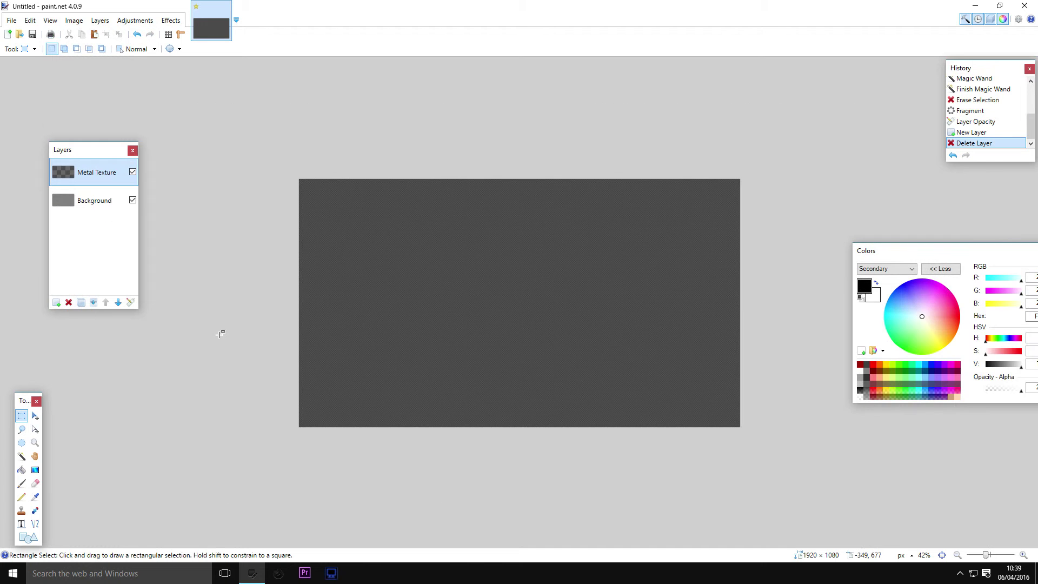
Add a third layer above Metal Texture and rename it 'Discolouration'.
left_click(56, 302)
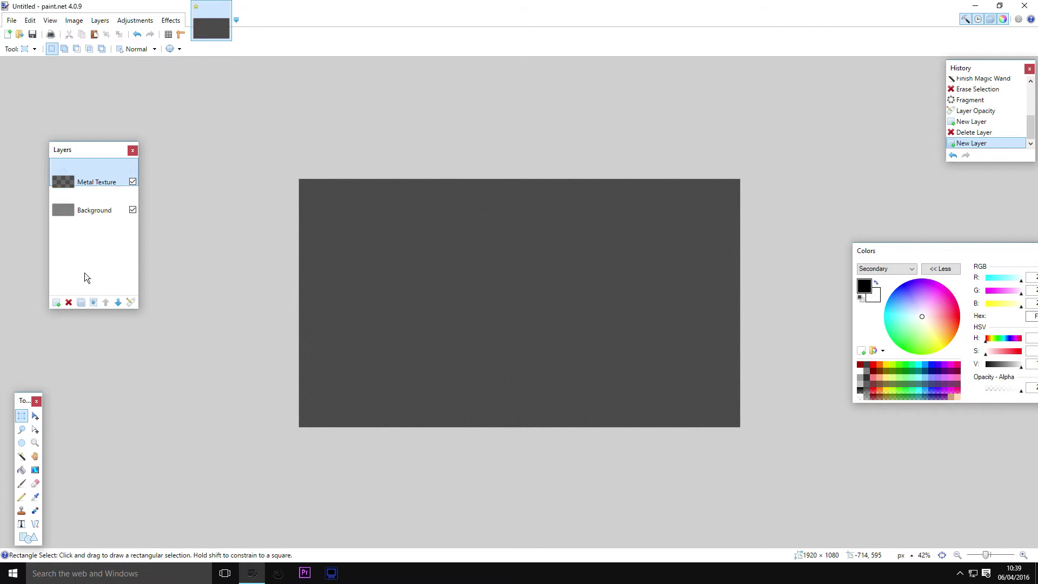
double_click(108, 181)
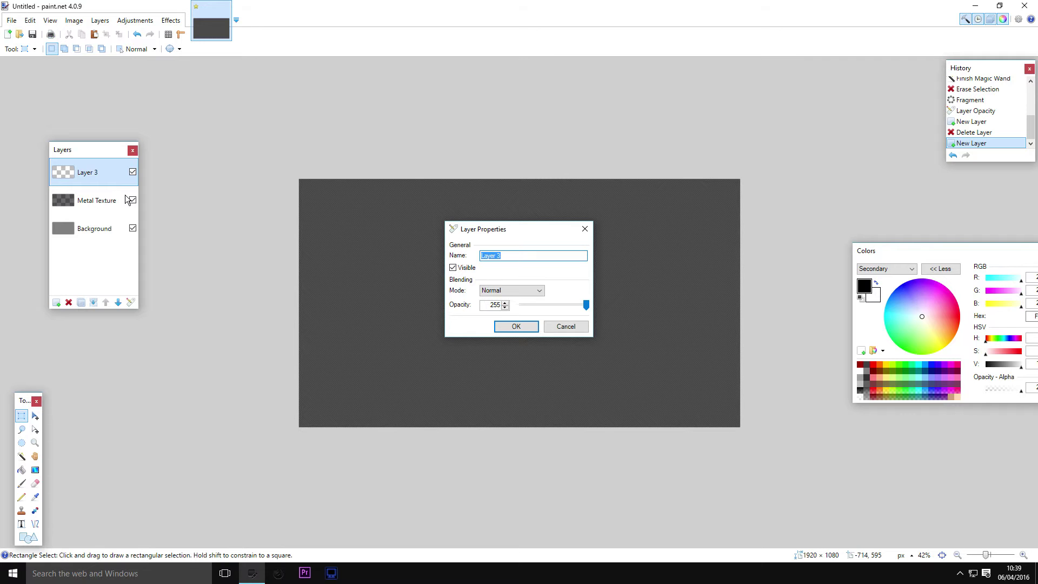
type("discolouration")
key("Return")
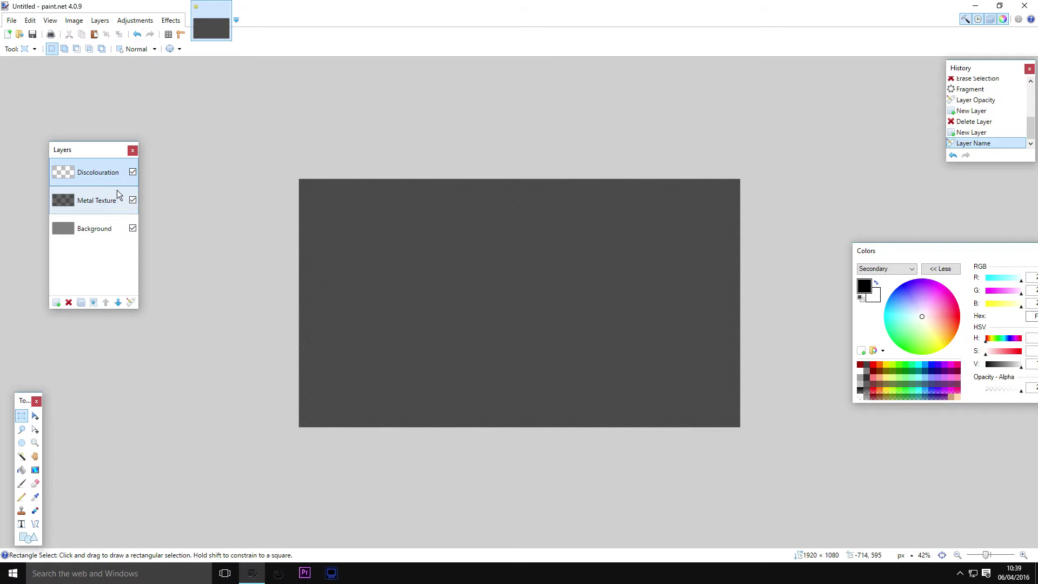
Render Clouds on the Discolouration layer with scale 230 and roughness 0.00.
left_click(169, 22)
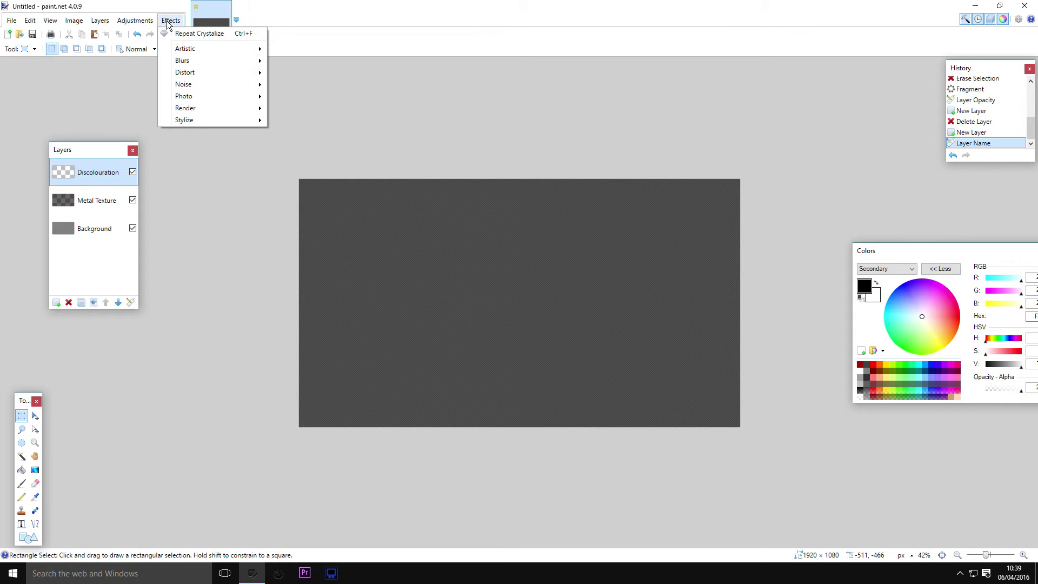
mouse_move(205, 106)
left_click(324, 106)
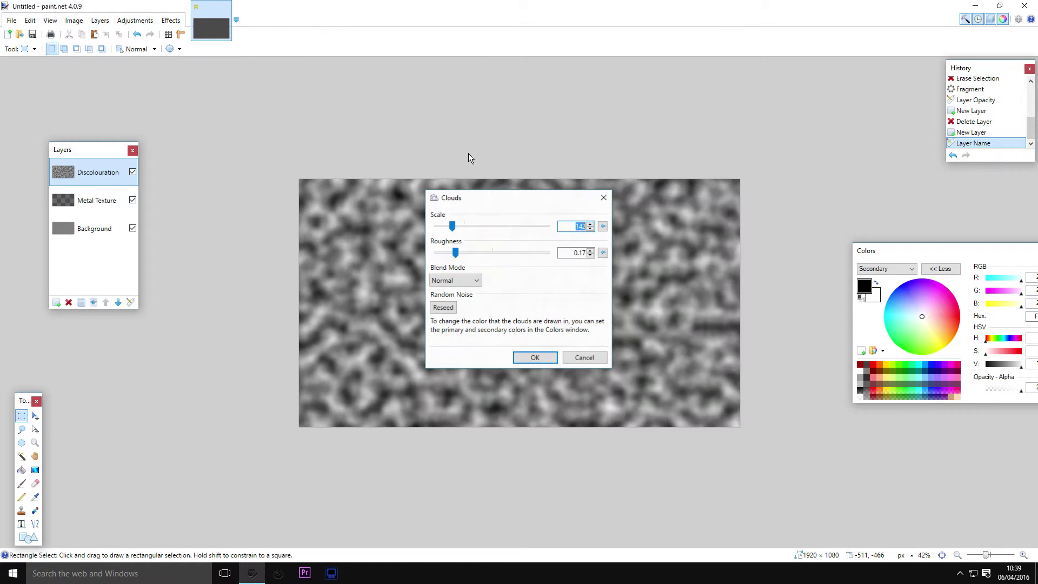
left_click_drag(453, 226, 462, 227)
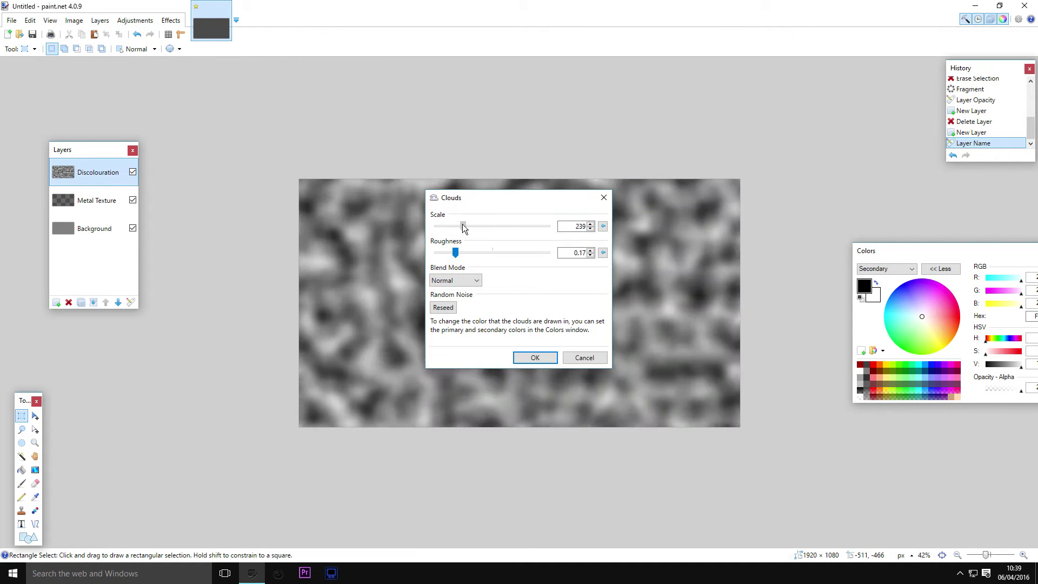
mouse_move(457, 255)
left_mouse_down()
mouse_move(477, 258)
mouse_move(438, 258)
left_mouse_up()
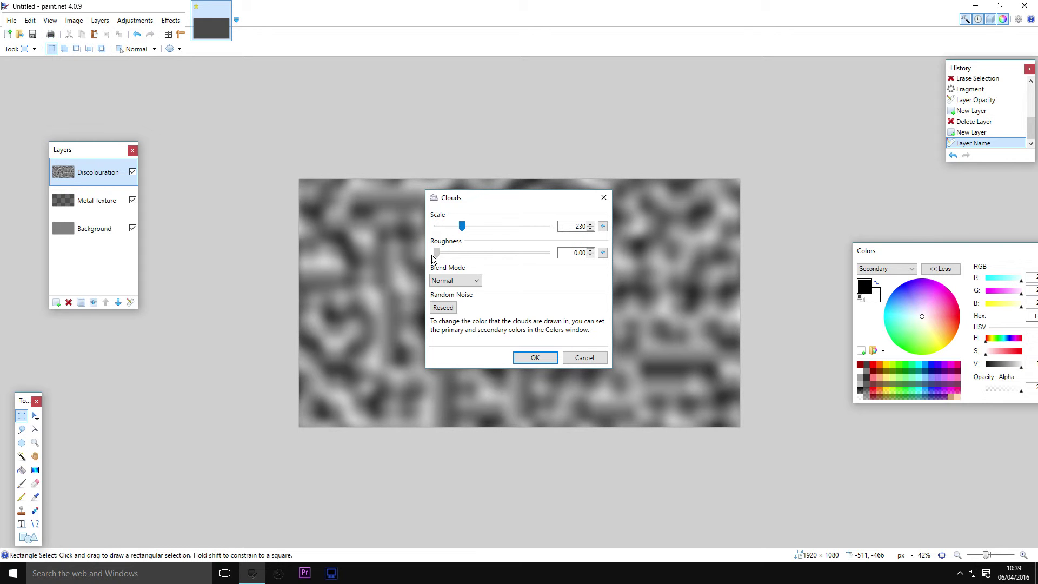
left_click(535, 358)
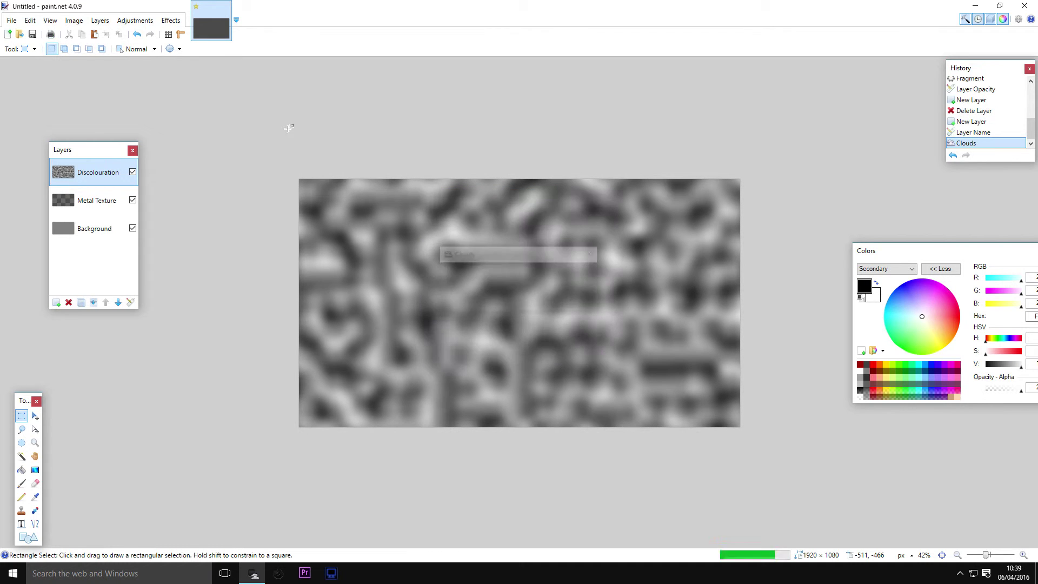
Break the clouds into cells with Crystalize size 31 and move the layer below Metal Texture.
left_click(171, 20)
mouse_move(225, 73)
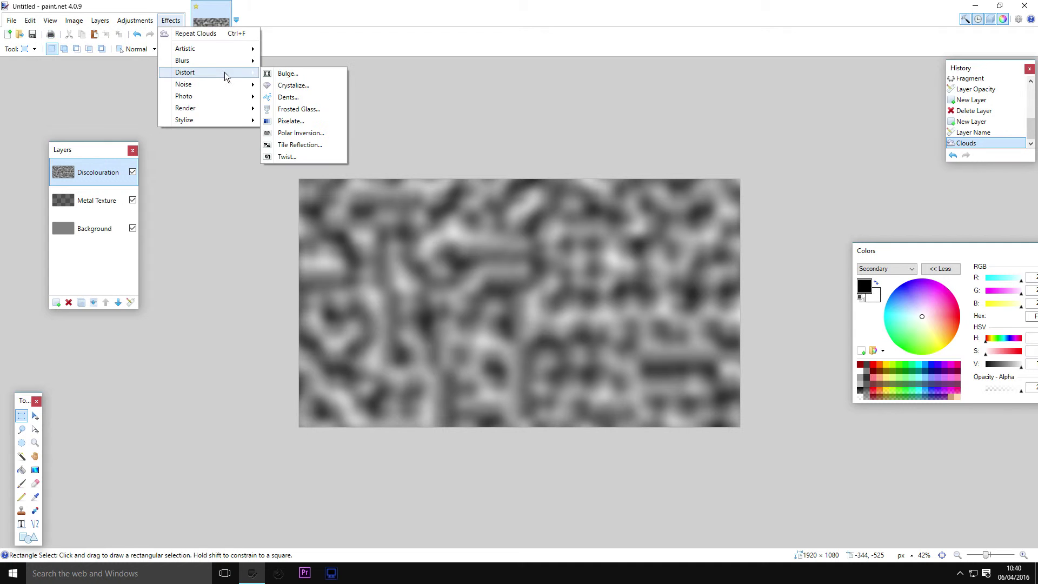
left_click(319, 86)
mouse_move(454, 256)
left_mouse_down()
mouse_move(465, 255)
mouse_move(444, 257)
left_mouse_up()
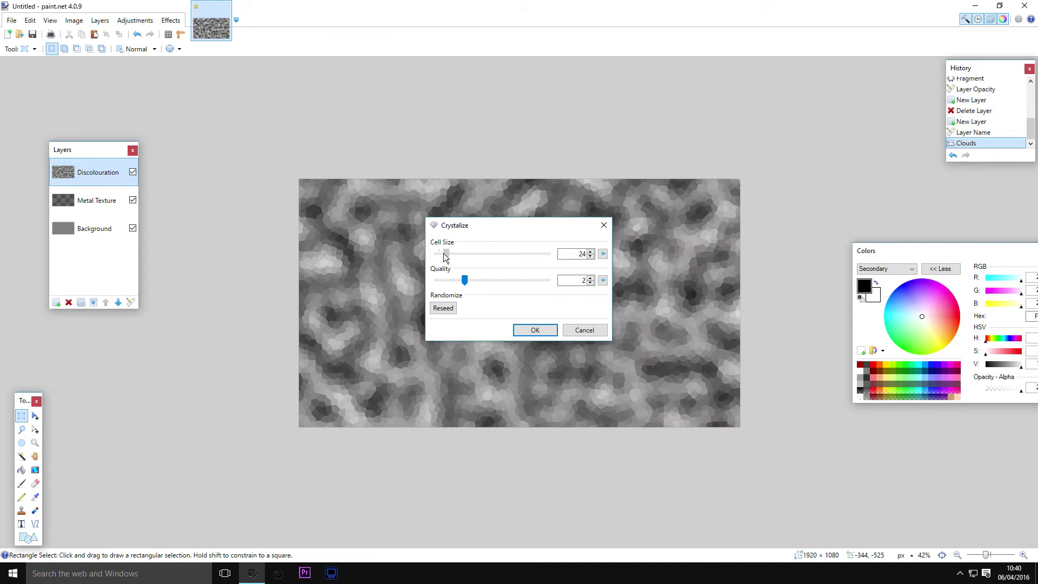
left_click(534, 329)
left_click(118, 302)
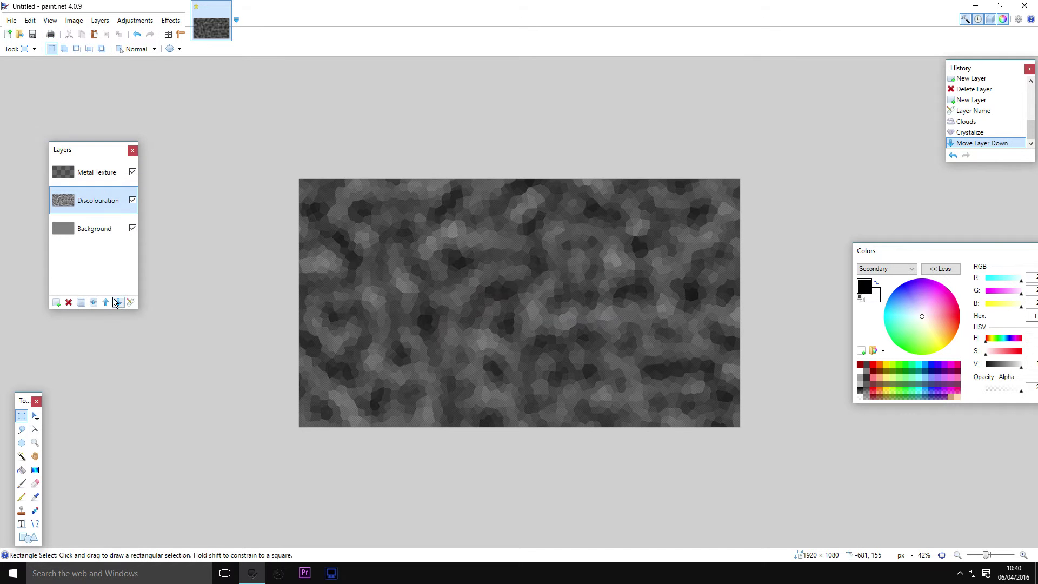
Set the Discolouration layer to Color Burn blending at about 17 opacity.
double_click(84, 201)
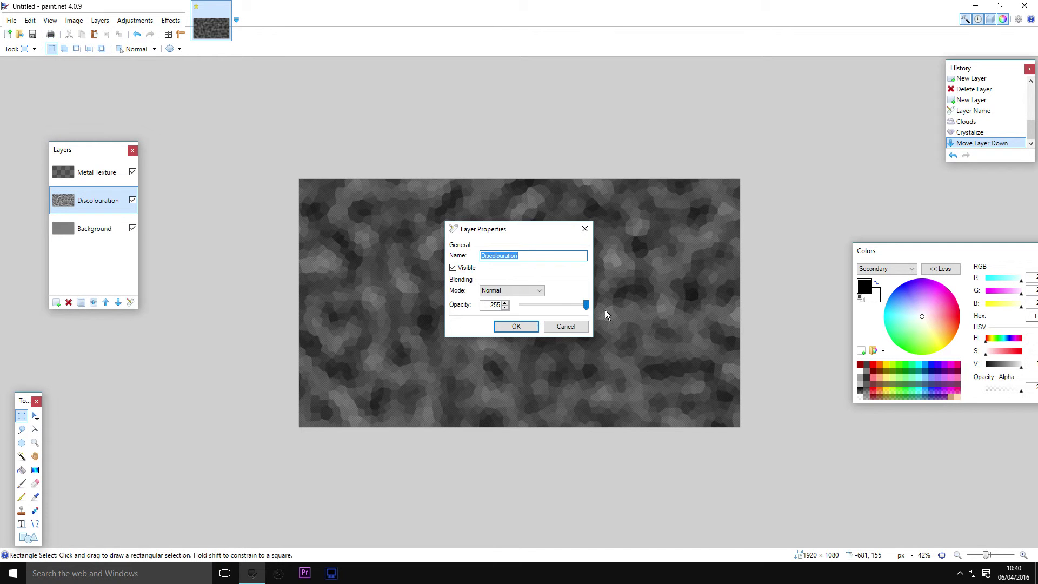
left_click_drag(583, 305, 541, 297)
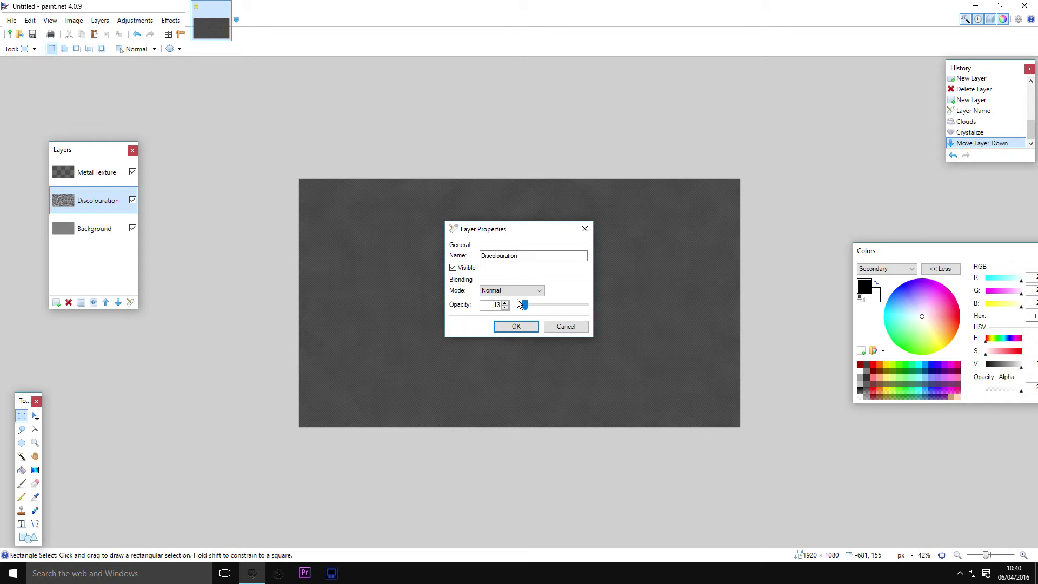
left_click(518, 291)
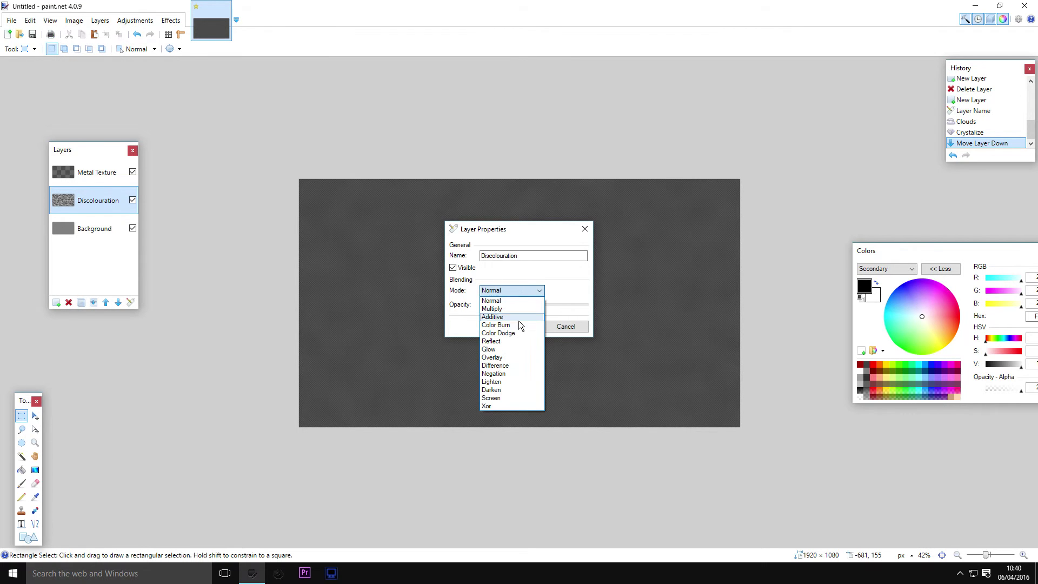
left_click(517, 323)
left_click_drag(527, 307, 524, 308)
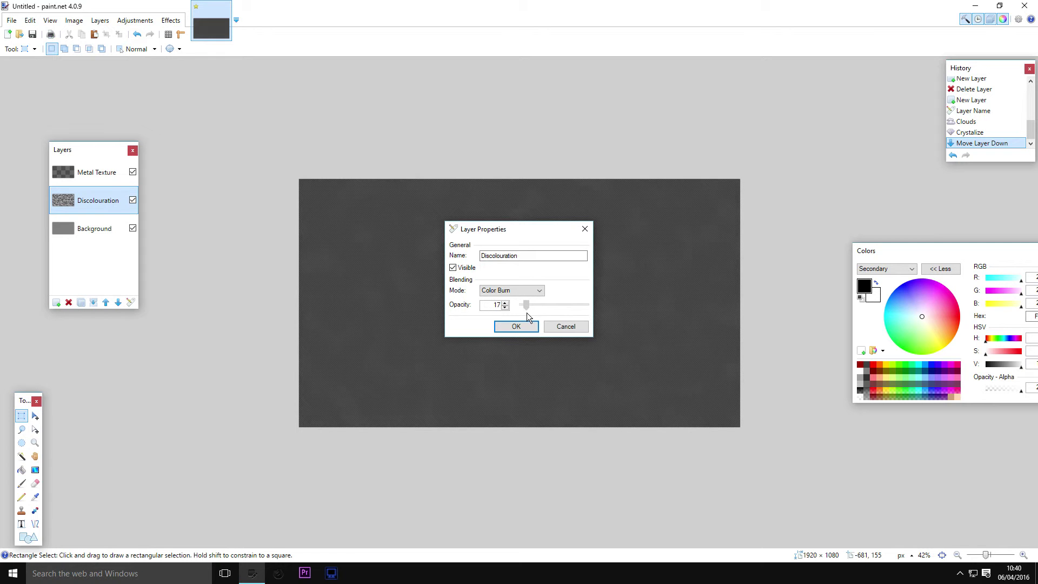
left_click(527, 325)
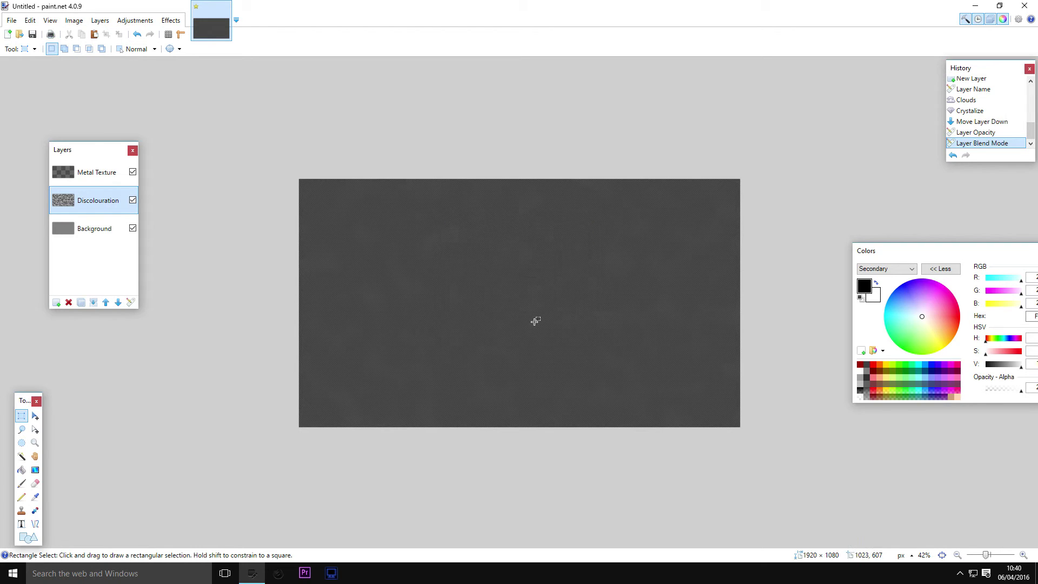
scroll(530, 306, "up", 5)
scroll(530, 298, "down", 4)
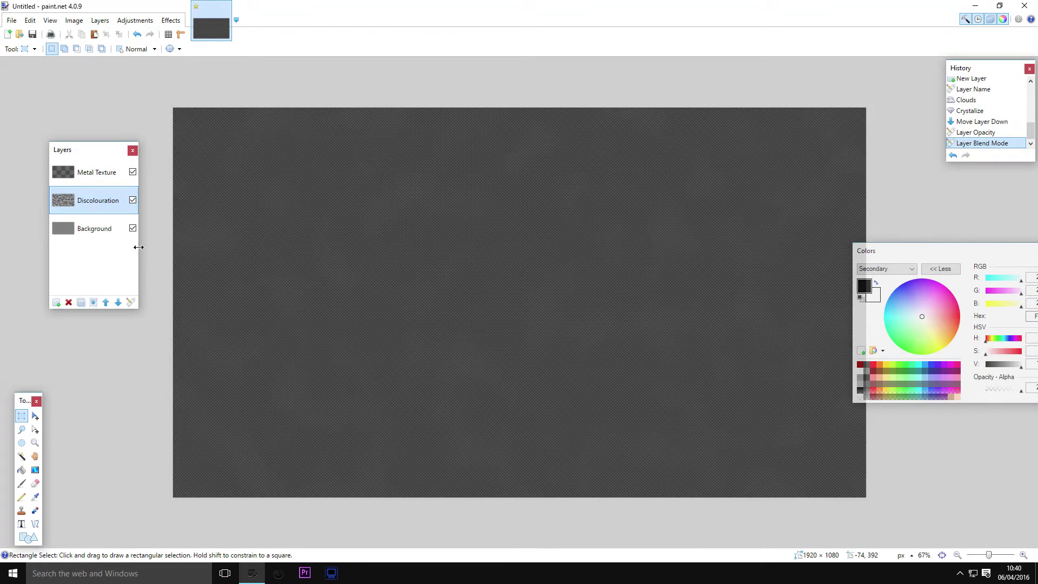
left_click(95, 175)
Add a new layer above Metal Texture and name it 'Grit'.
left_click(56, 302)
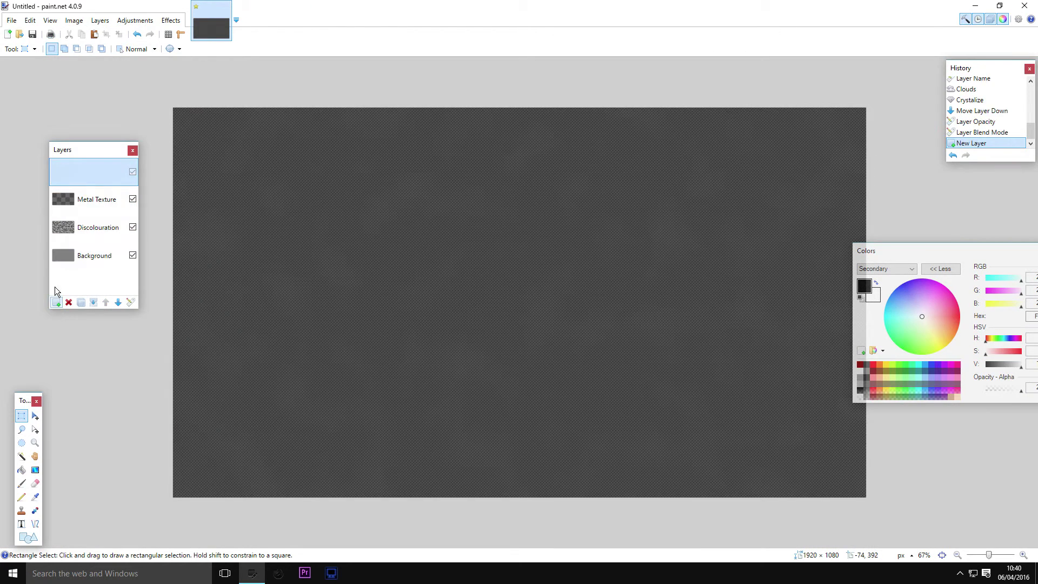
double_click(95, 173)
type("S")
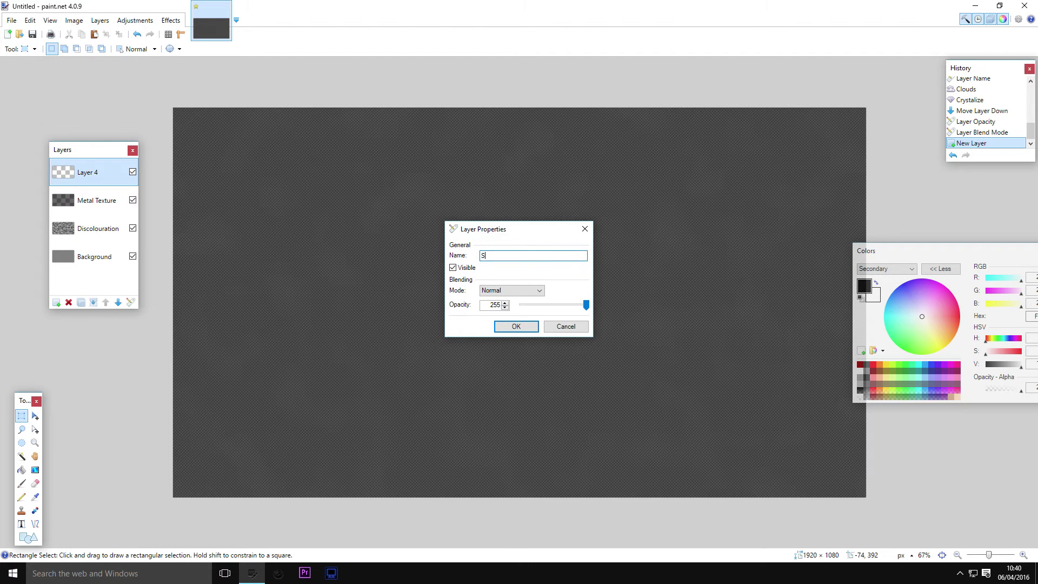
type("rit")
key("Return")
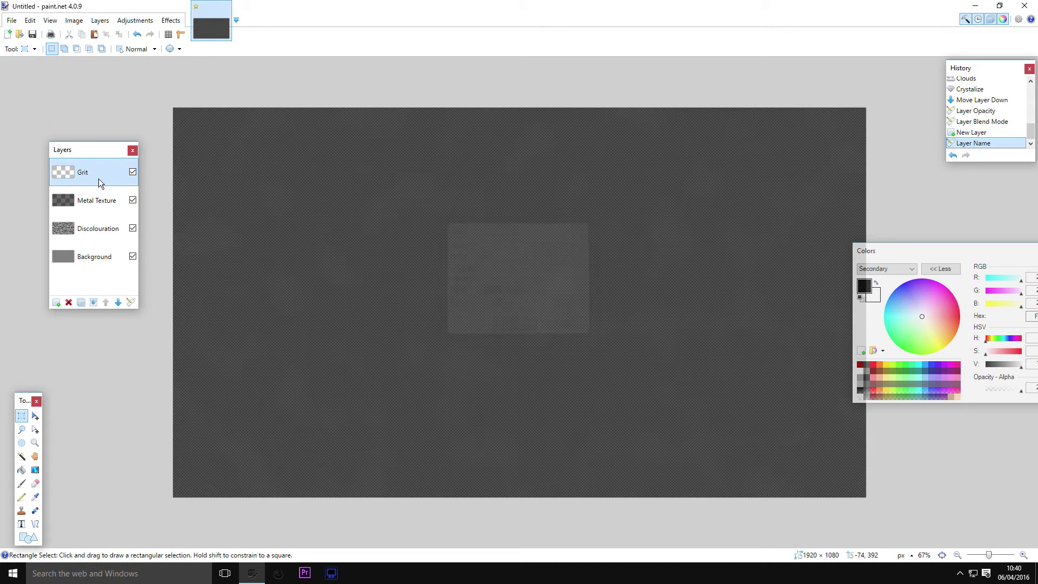
Scribble thin black looping Pencil lines across the whole canvas.
left_click(22, 496)
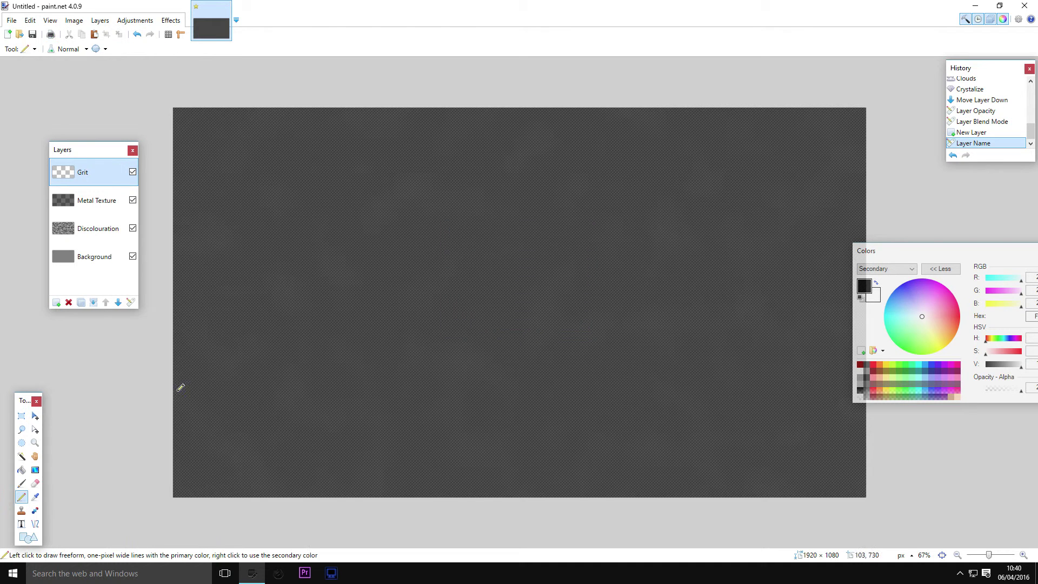
mouse_move(464, 222)
left_mouse_down()
mouse_move(184, 282)
mouse_move(615, 430)
mouse_move(252, 403)
mouse_move(667, 322)
mouse_move(656, 366)
mouse_move(684, 182)
mouse_move(380, 146)
mouse_move(304, 169)
mouse_move(700, 324)
mouse_move(662, 430)
mouse_move(650, 434)
left_mouse_up()
left_click(135, 20)
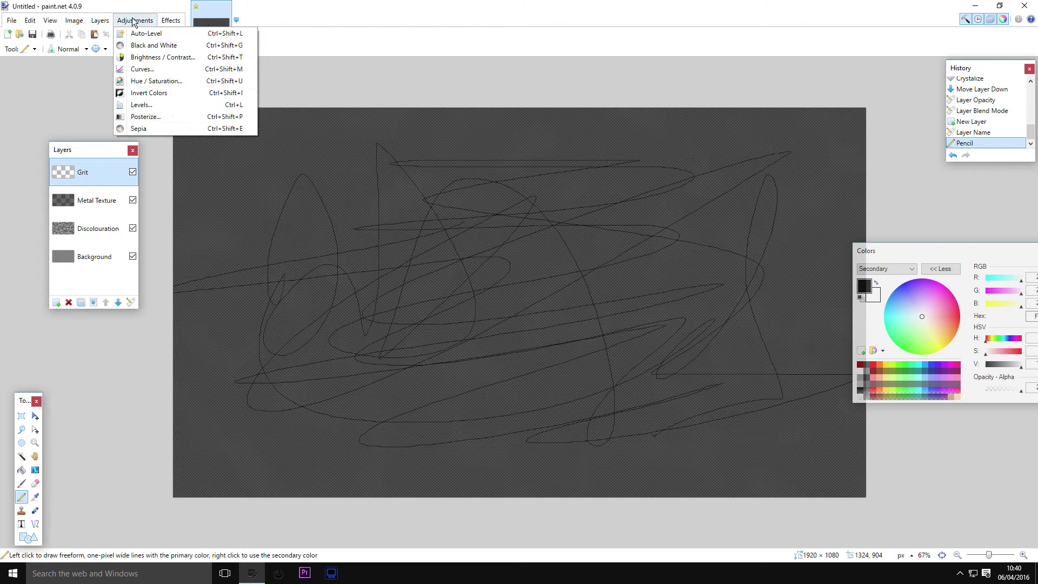
Shrink the Grit scribbles with Layers > Rotate / Zoom, Tiling on and background preserved.
mouse_move(100, 20)
left_click(128, 120)
left_click_drag(464, 328, 451, 327)
left_click(455, 345)
left_click(446, 359)
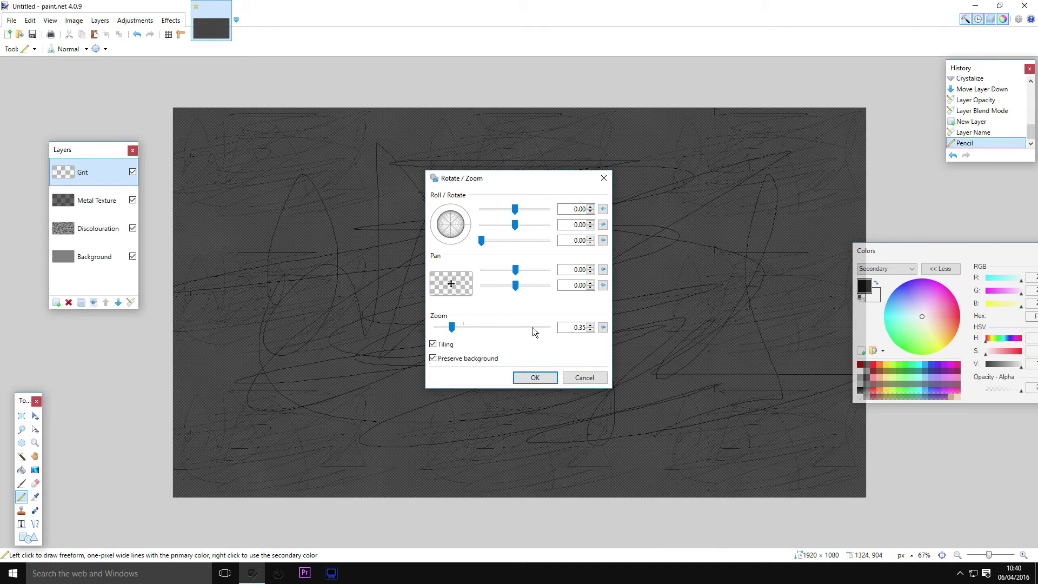
left_click(537, 378)
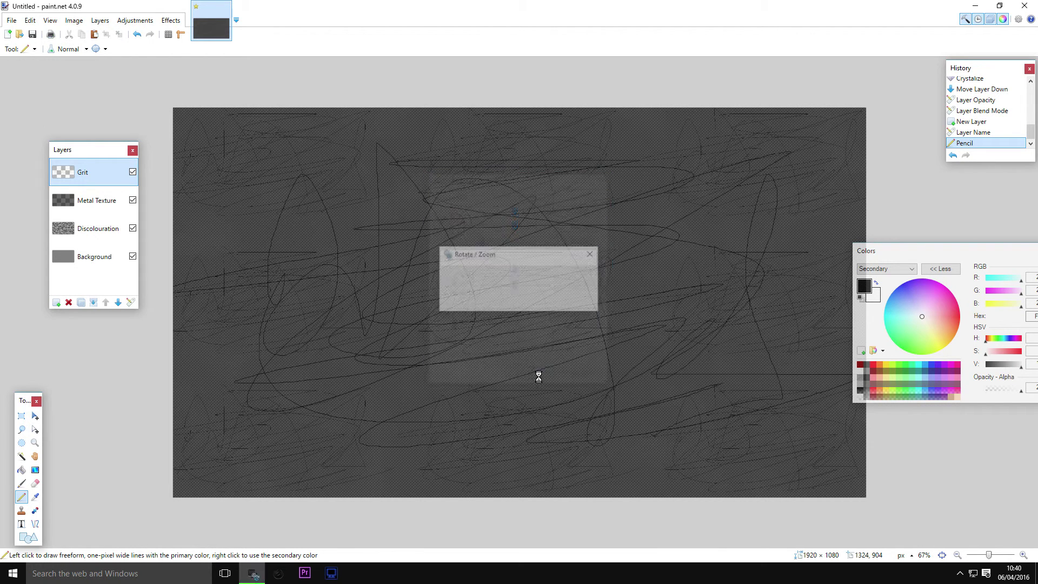
Run Rotate / Zoom twice more, finally unchecking Preserve background and shrinking the scratches much finer.
left_click(98, 21)
left_click(138, 132)
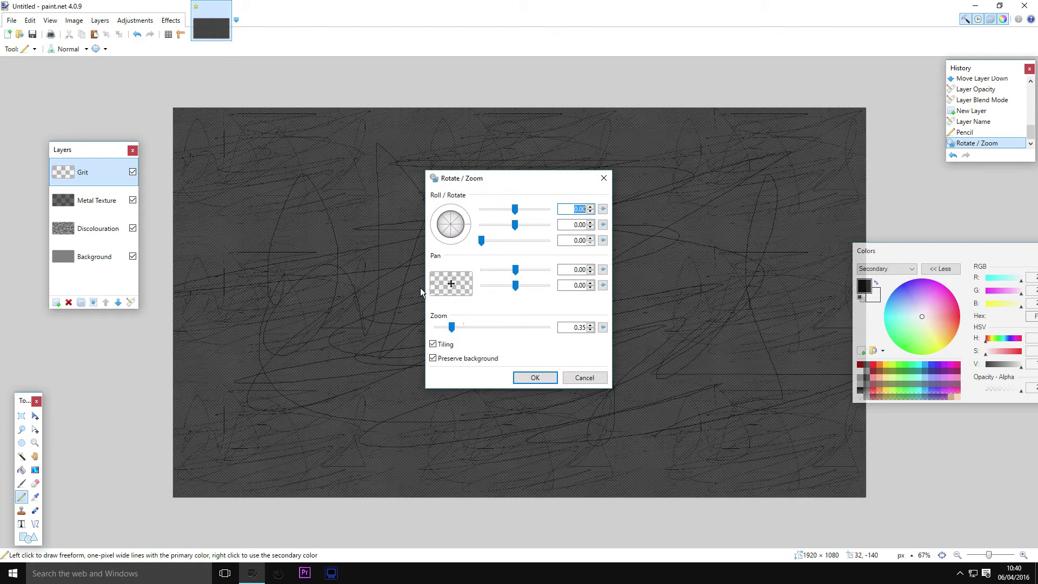
left_click_drag(446, 335, 453, 335)
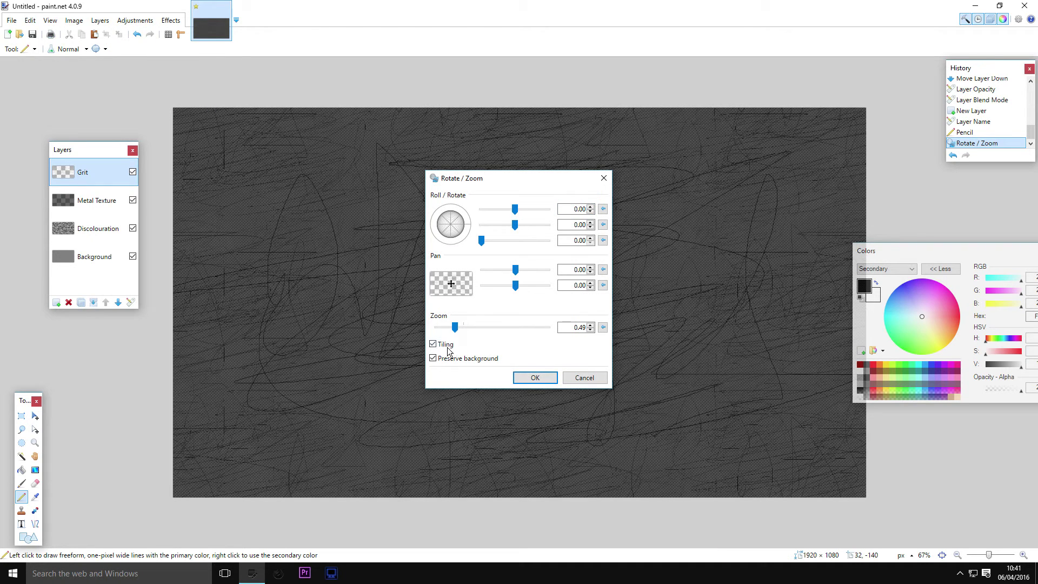
left_click(534, 377)
left_click(110, 22)
left_click(126, 120)
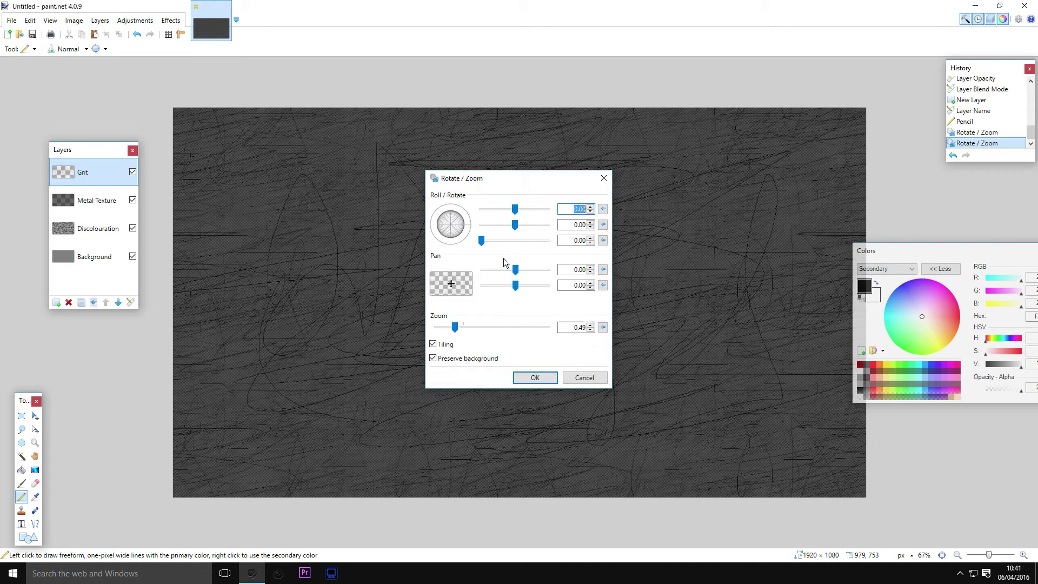
left_click(440, 358)
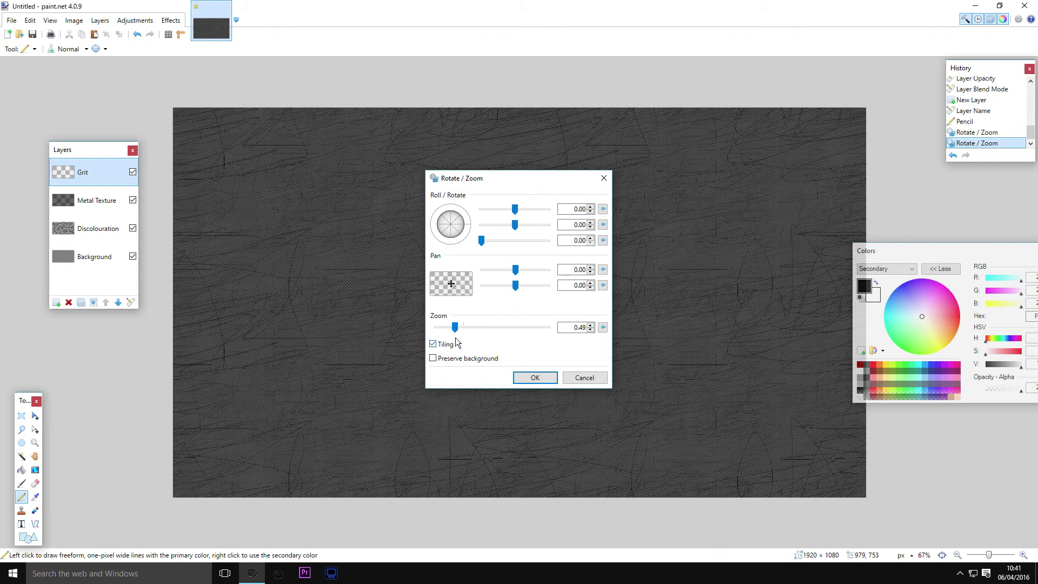
left_click_drag(455, 328, 442, 328)
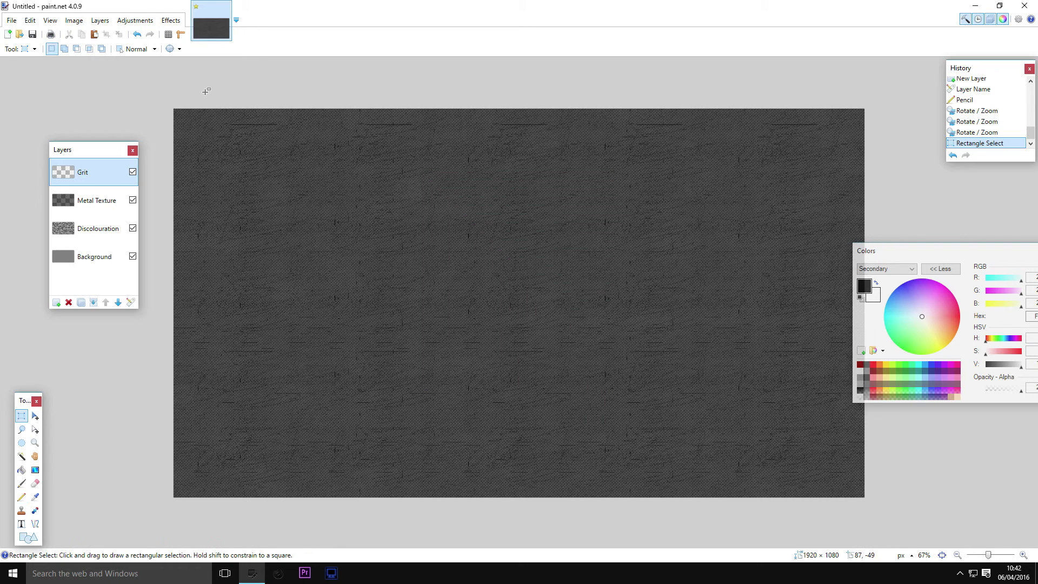
Apply the Dents distortion to the Grit layer.
left_click(171, 20)
mouse_move(200, 72)
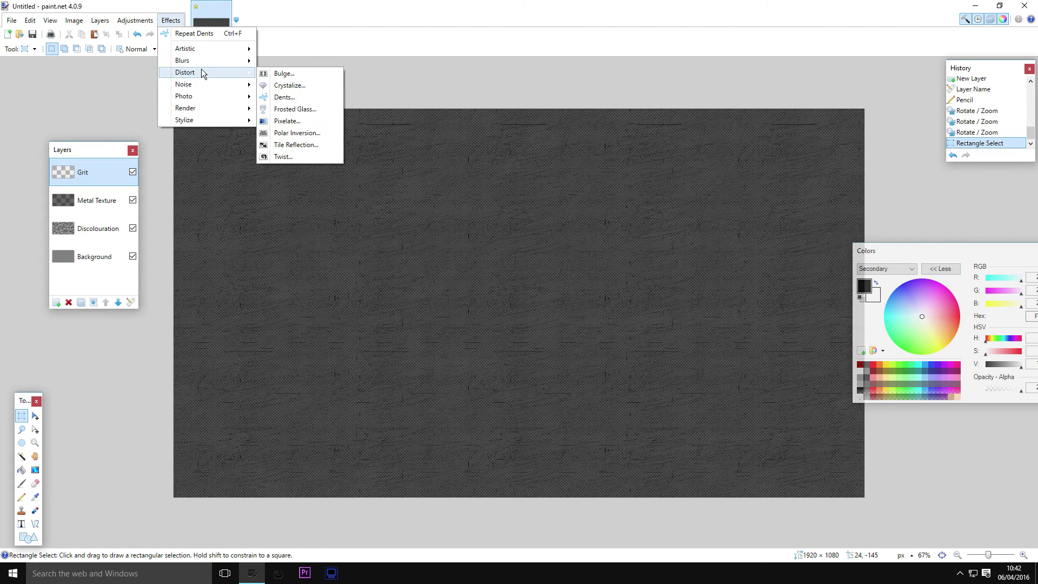
left_click(314, 98)
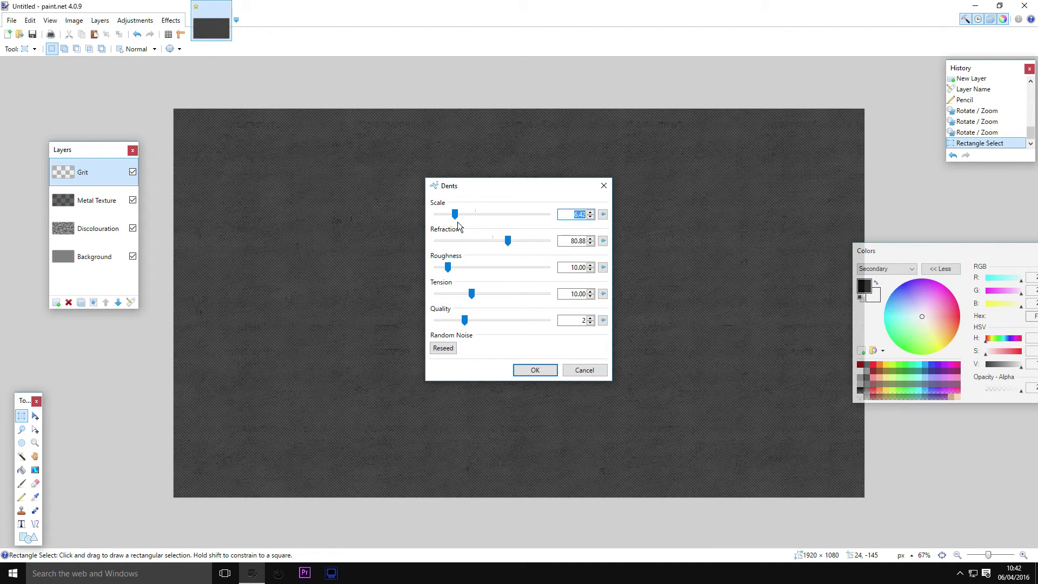
left_click(534, 371)
Soften the Grit layer with a radius-2 Gaussian Blur.
left_click(171, 20)
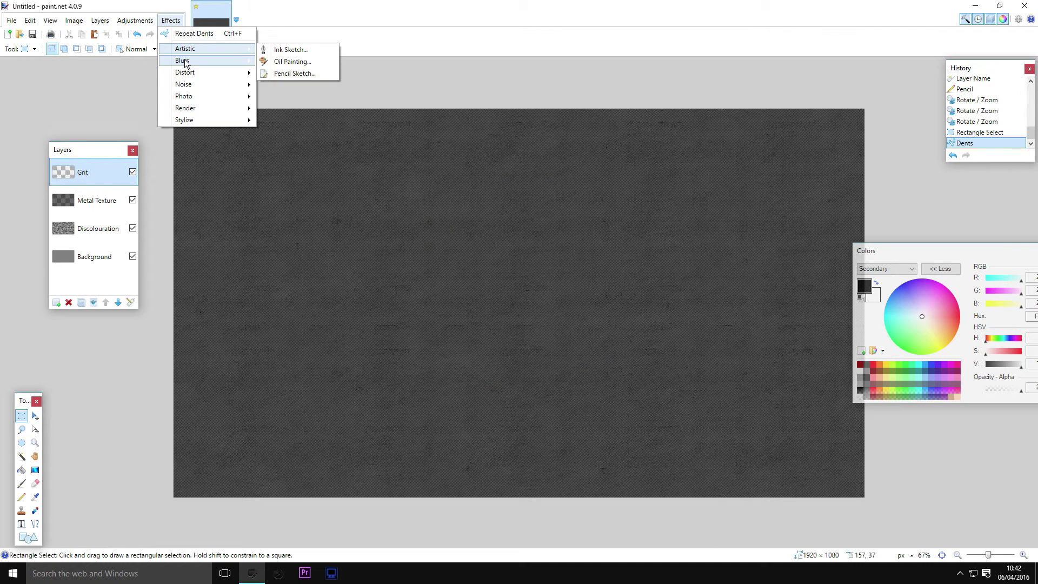
mouse_move(186, 61)
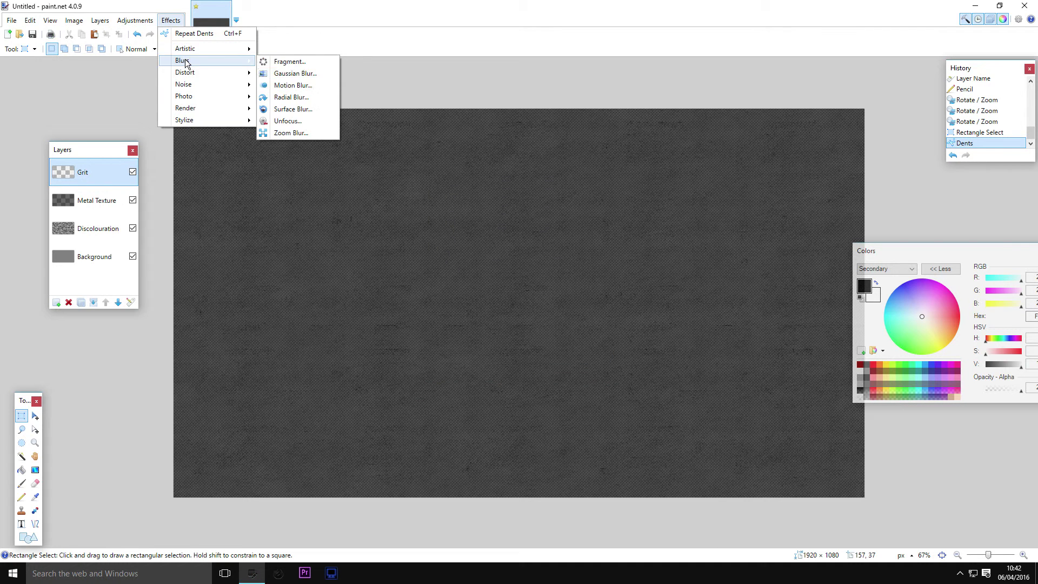
left_click(295, 73)
left_click(469, 280)
left_click_drag(440, 280, 441, 279)
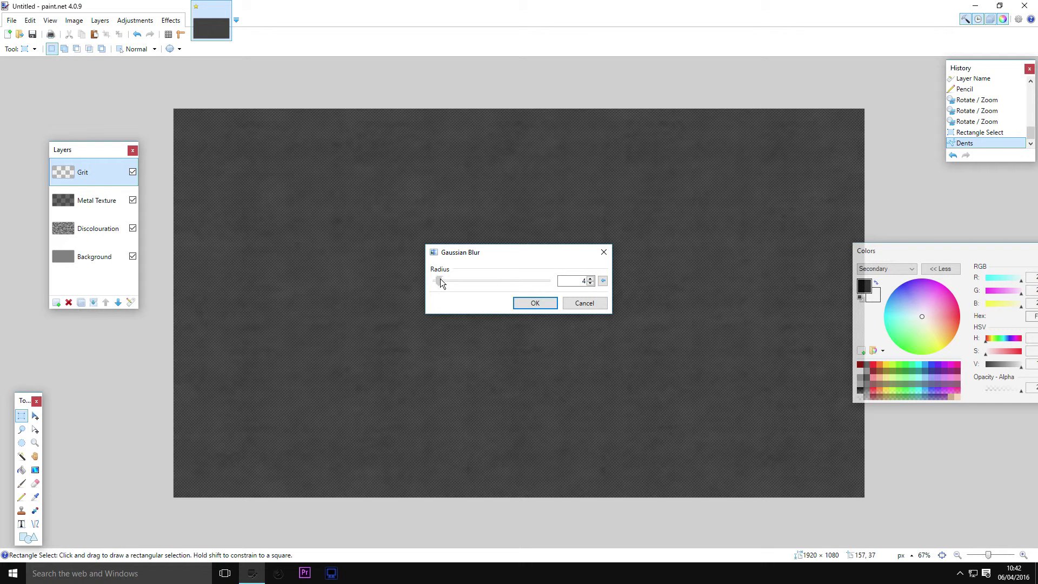
left_click(531, 304)
Lower the Grit layer's opacity to about 129 in Layer Properties.
double_click(112, 170)
left_click_drag(585, 302, 550, 300)
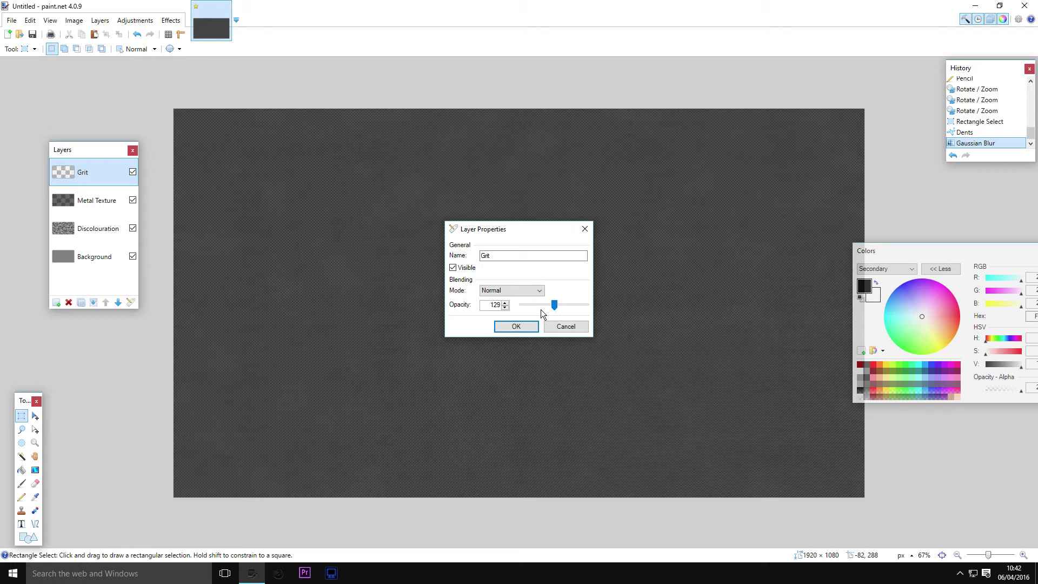
left_click(521, 326)
Add a new empty layer, Layer 5, above Grit.
scroll(494, 284, "up", 3)
scroll(495, 285, "down", 5)
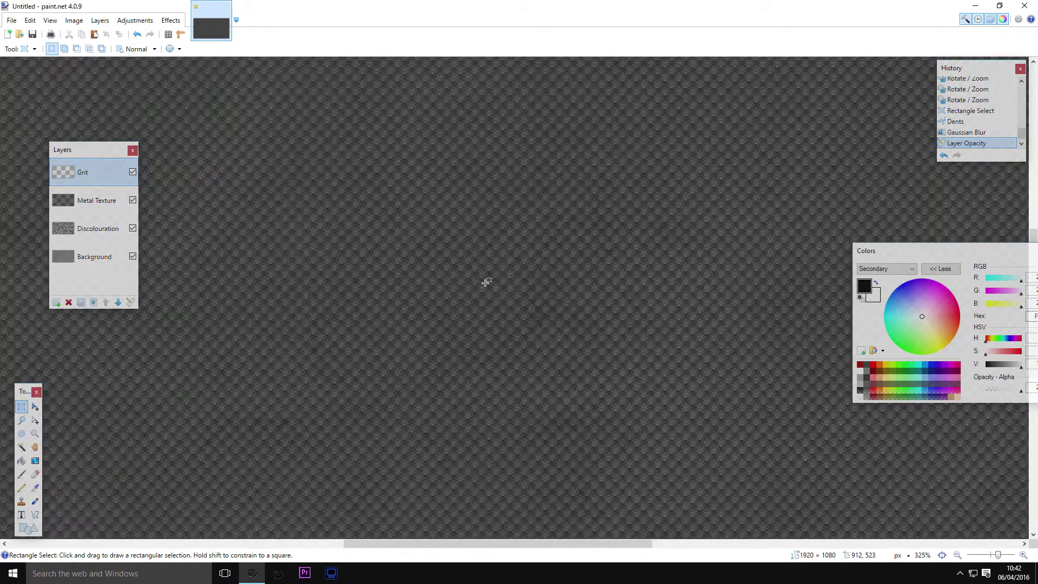
scroll(503, 297, "up", 1)
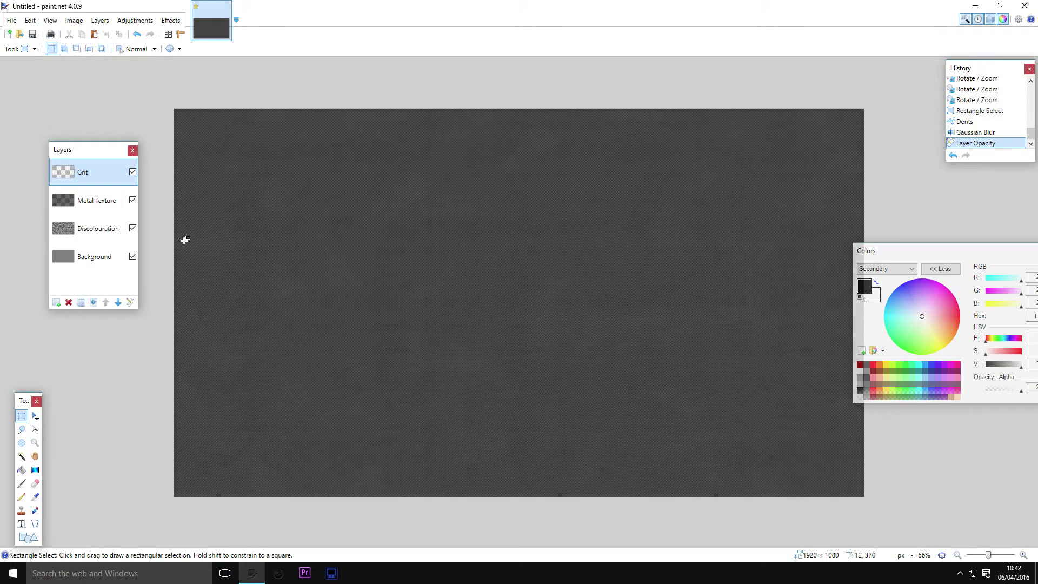
left_click(57, 303)
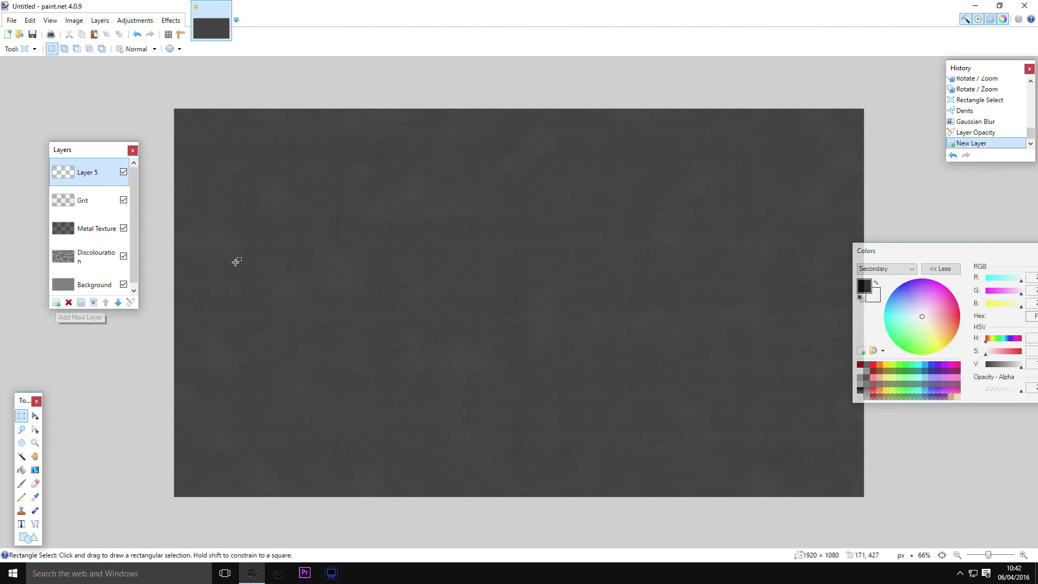
Set the Rectangle tool to outline-only with a Solid Color fill instead of Sphere.
left_click(35, 524)
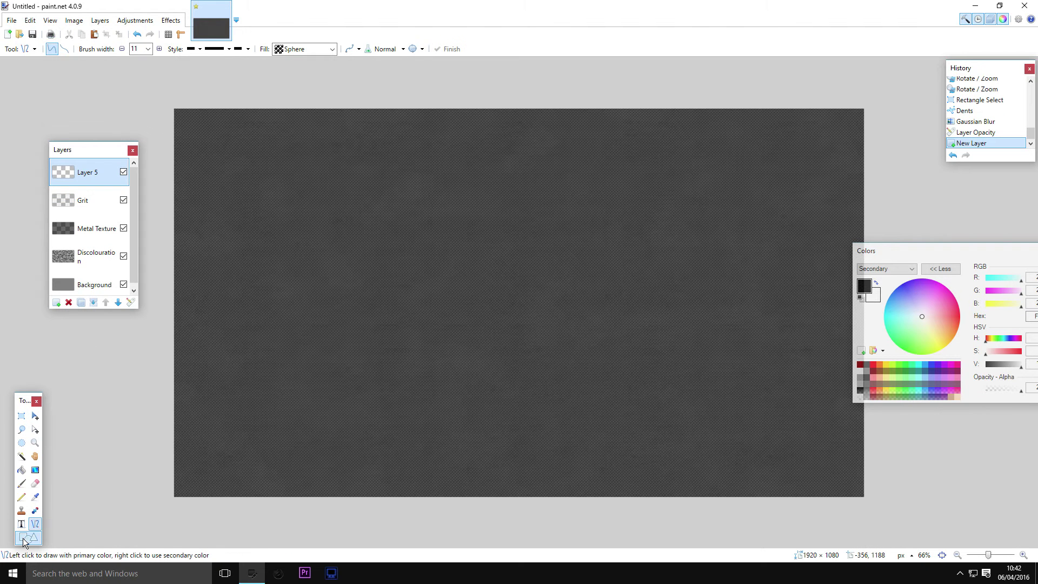
left_click(26, 537)
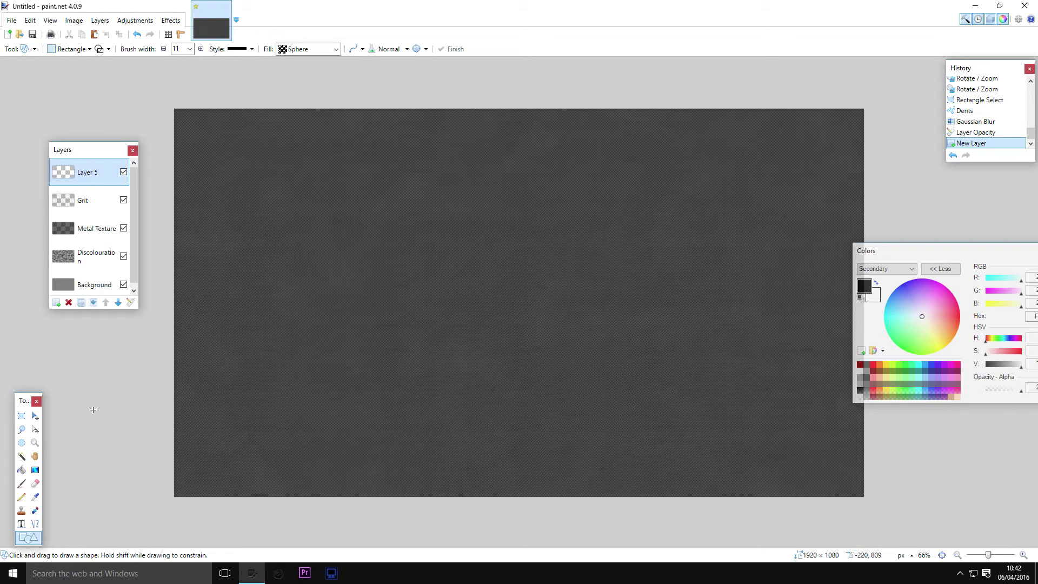
left_click(109, 50)
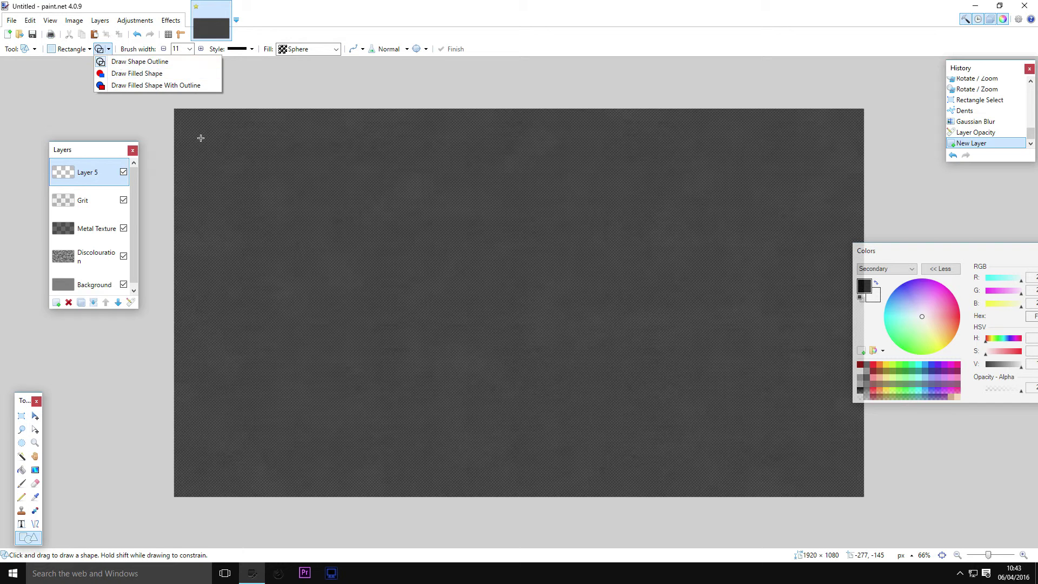
left_click(192, 121)
mouse_move(182, 98)
left_mouse_down()
mouse_move(290, 188)
mouse_move(192, 92)
left_mouse_up()
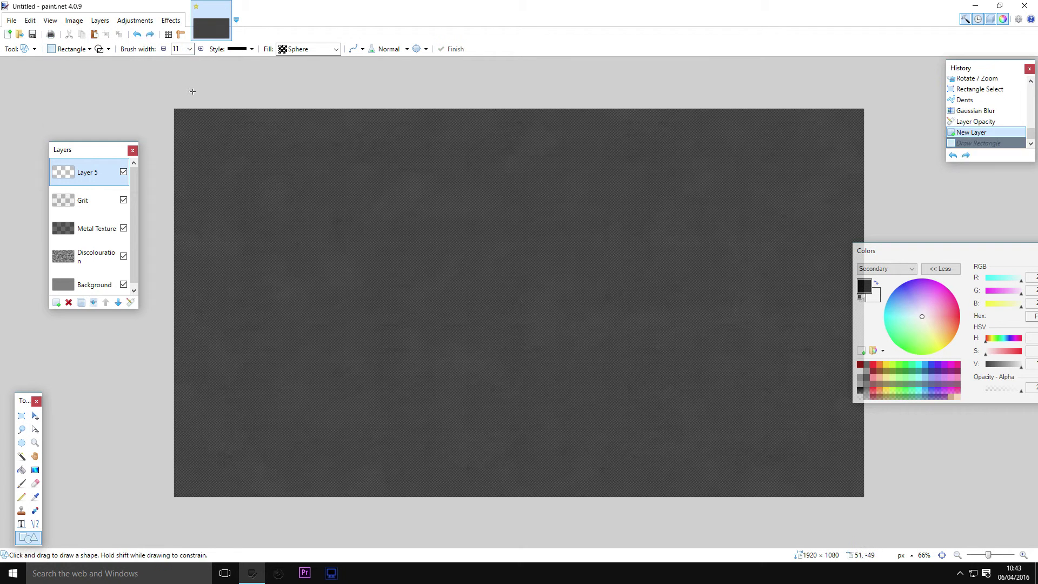
left_click(336, 49)
scroll(394, 124, "up", 15)
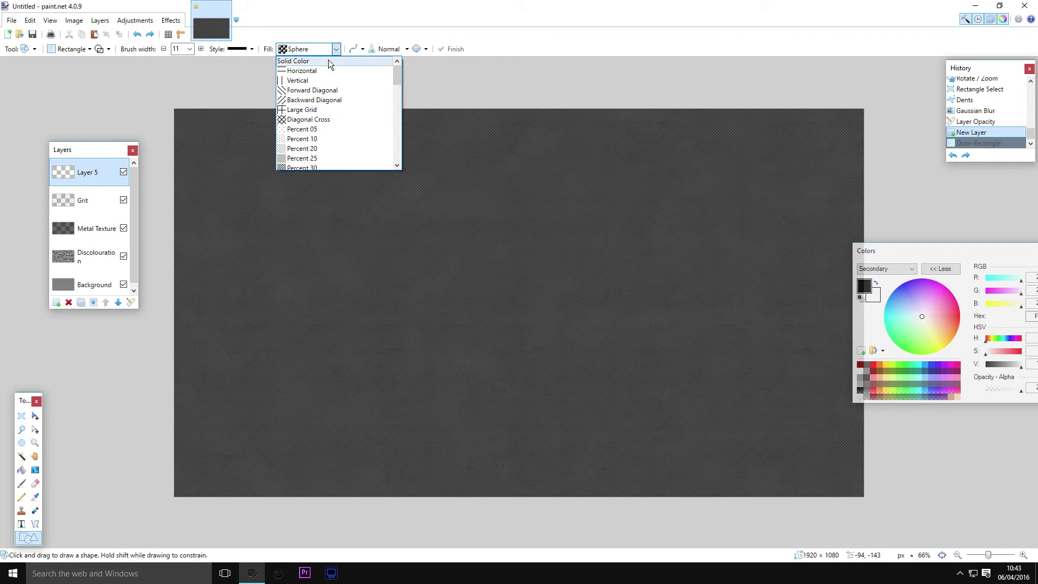
left_click(327, 61)
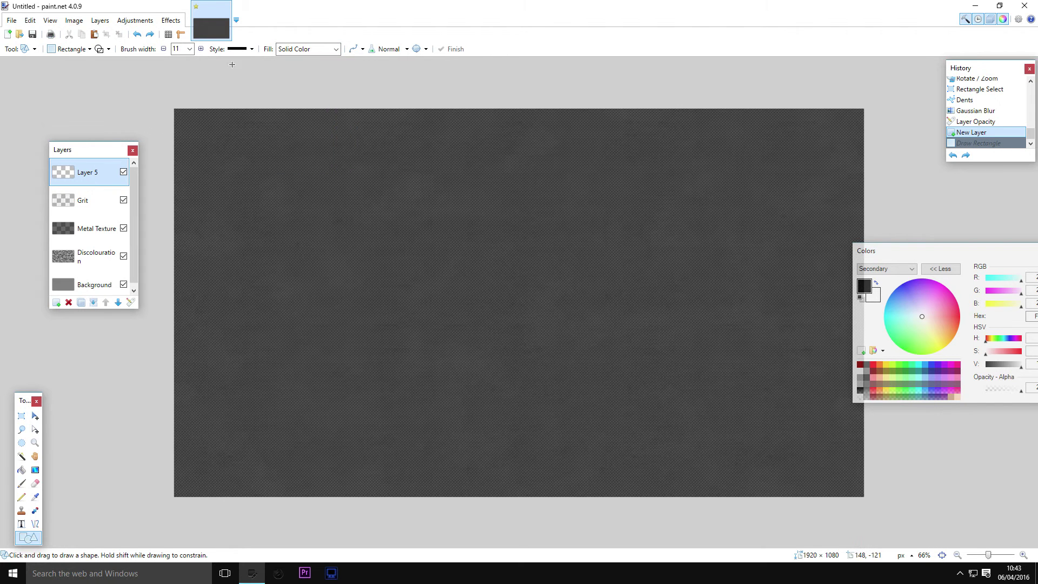
Draw a black rectangle outline off the top-left corner and rename the layer 'Lines'.
mouse_move(165, 82)
left_mouse_down()
mouse_move(302, 147)
mouse_move(354, 185)
left_mouse_up()
double_click(96, 170)
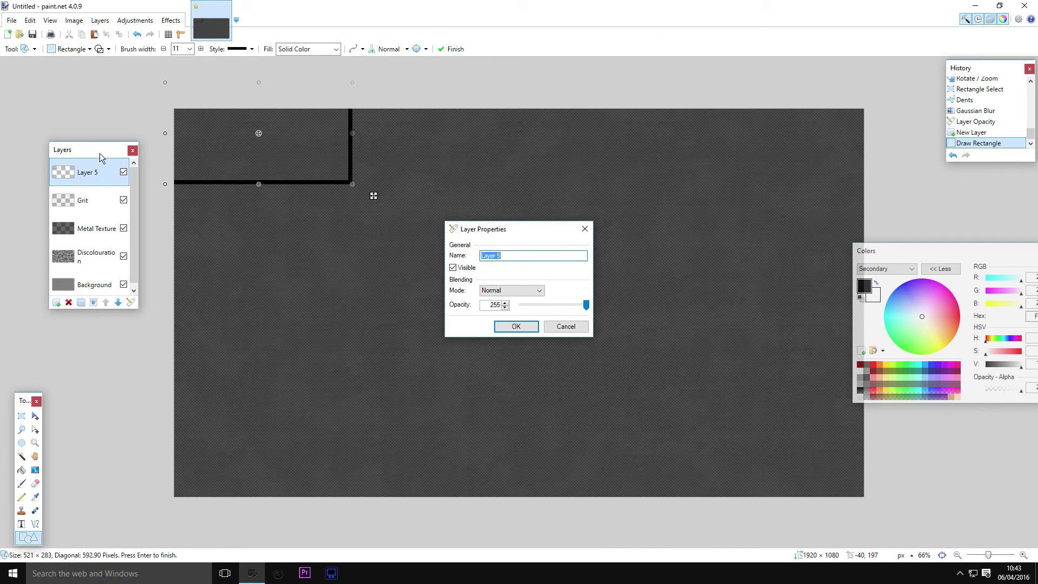
type("Lines")
key("Return")
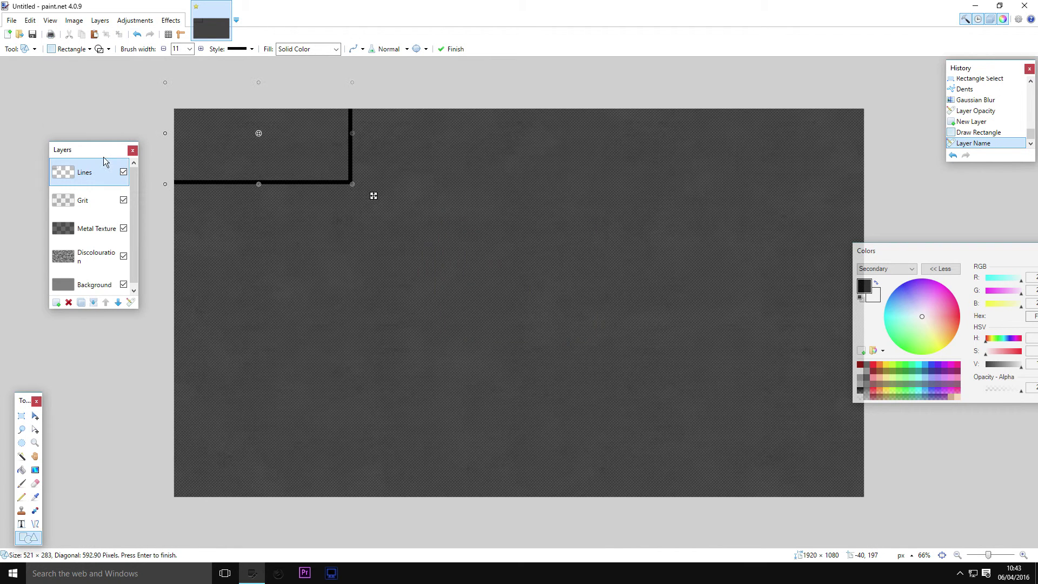
left_click(360, 194)
Draw two more rectangle outlines: a tall one at bottom centre and one off the top-right.
left_click_drag(436, 312, 540, 505)
left_click_drag(730, 343, 924, 60)
left_click(22, 415)
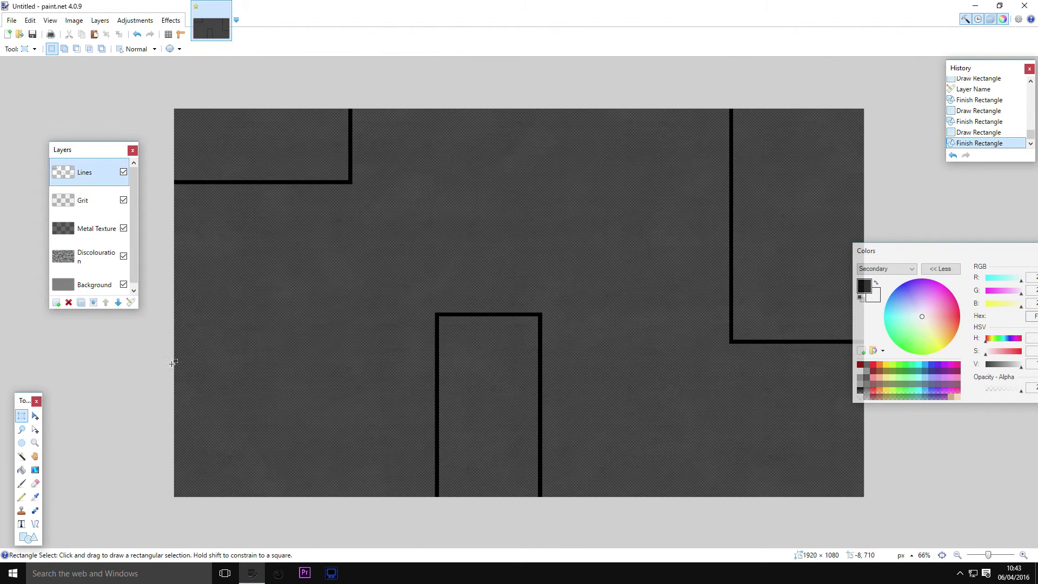
left_click(35, 523)
scroll(303, 177, "up", 4)
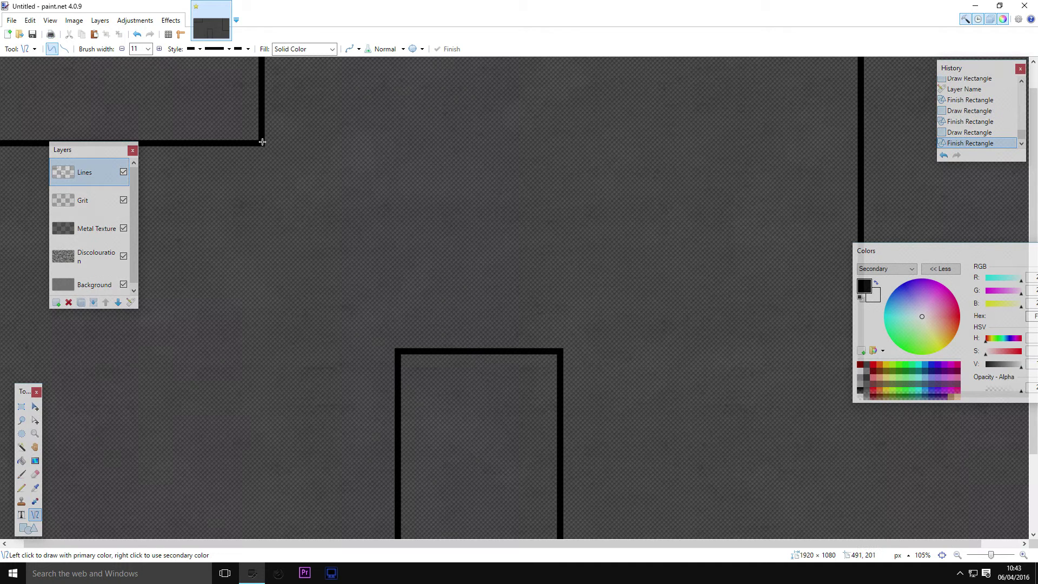
Draw a diagonal seam to the lower rectangle and a seam from it toward the right.
mouse_move(259, 144)
left_mouse_down()
mouse_move(395, 319)
mouse_move(398, 352)
left_mouse_up()
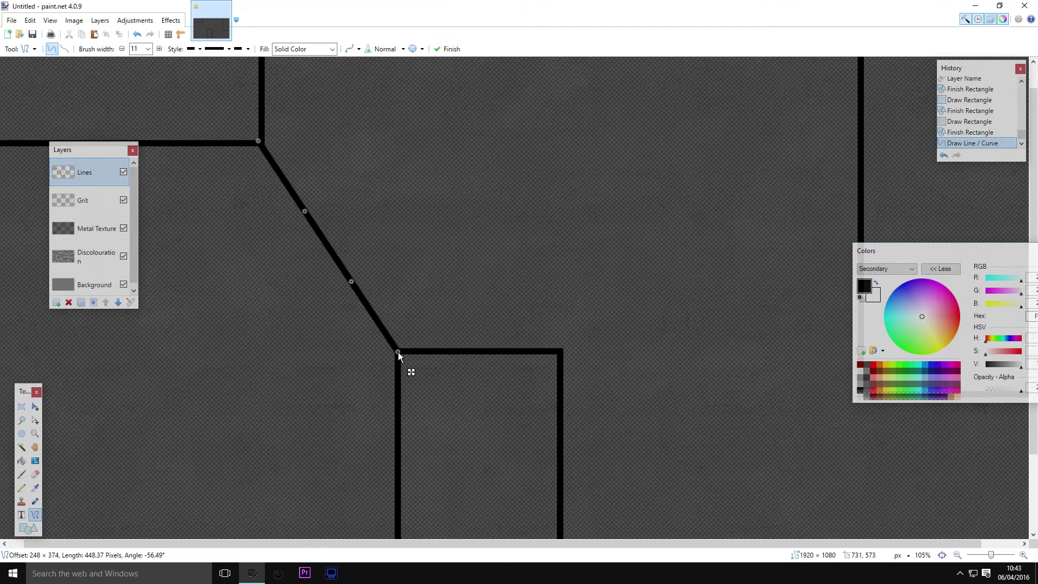
key("Return")
mouse_move(563, 353)
left_mouse_down()
mouse_move(737, 309)
mouse_move(861, 293)
left_mouse_up()
left_click_drag(888, 261, 598, 71)
key("Return")
Draw a seam from the right rectangle's corner down past the bottom edge, redoing misplaced attempts.
left_click_drag(862, 395, 828, 498)
key("ctrl+z")
mouse_move(862, 395)
left_mouse_down()
mouse_move(727, 492)
mouse_move(699, 492)
mouse_move(788, 475)
mouse_move(809, 541)
mouse_move(801, 578)
left_mouse_up()
scroll(699, 492, "down", 3)
key("ctrl+z")
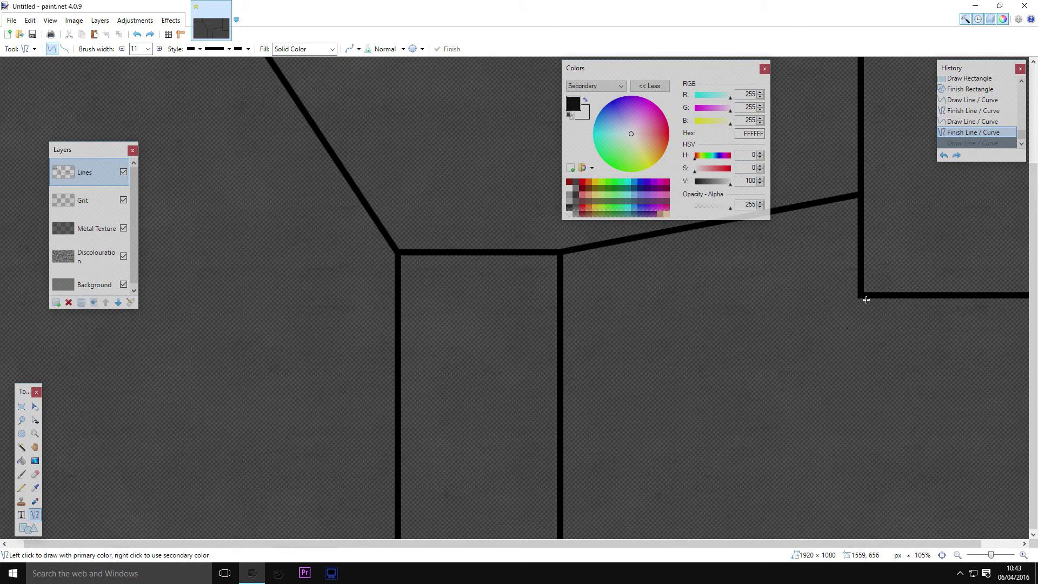
mouse_move(862, 294)
left_mouse_down()
mouse_move(779, 541)
mouse_move(754, 579)
left_mouse_up()
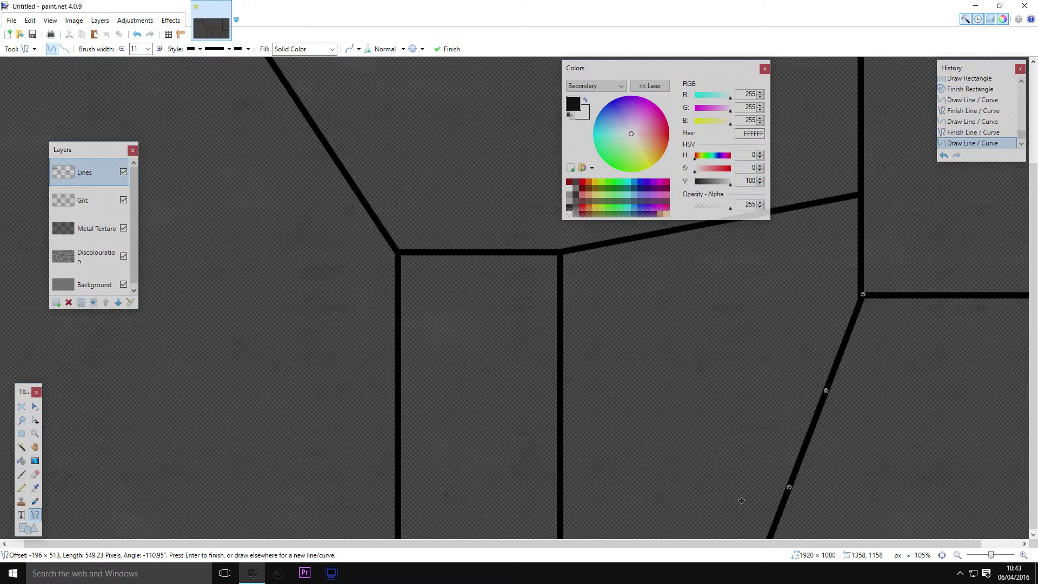
scroll(705, 408, "down", 4)
Make small rectangular selections near the lower seams and switch to the Eraser.
left_click(22, 416)
left_click_drag(421, 352, 423, 353)
scroll(547, 371, "up", 1)
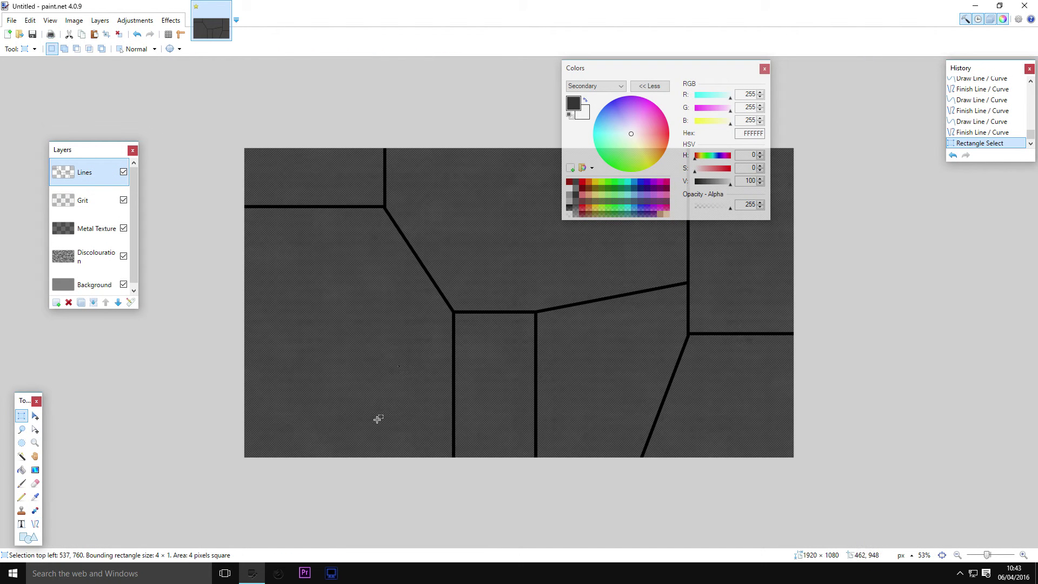
left_click(35, 483)
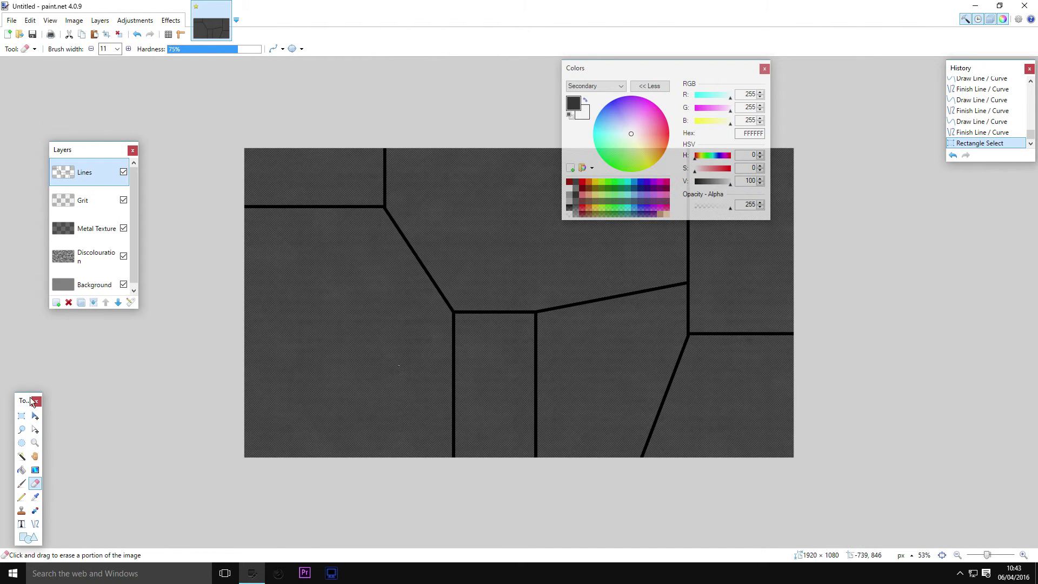
key("s")
left_click(274, 368)
left_click_drag(306, 355, 306, 356)
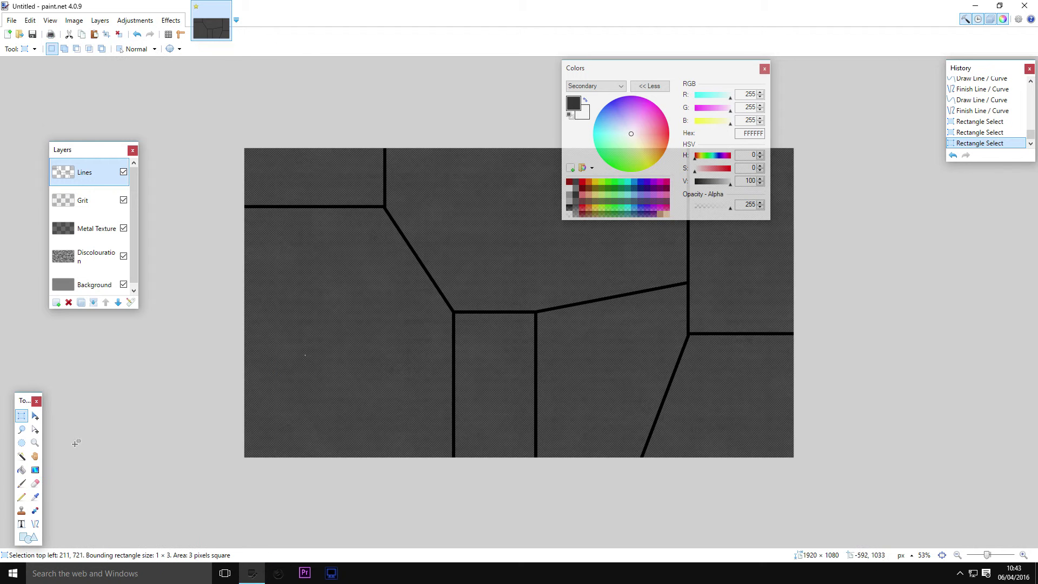
left_click(36, 484)
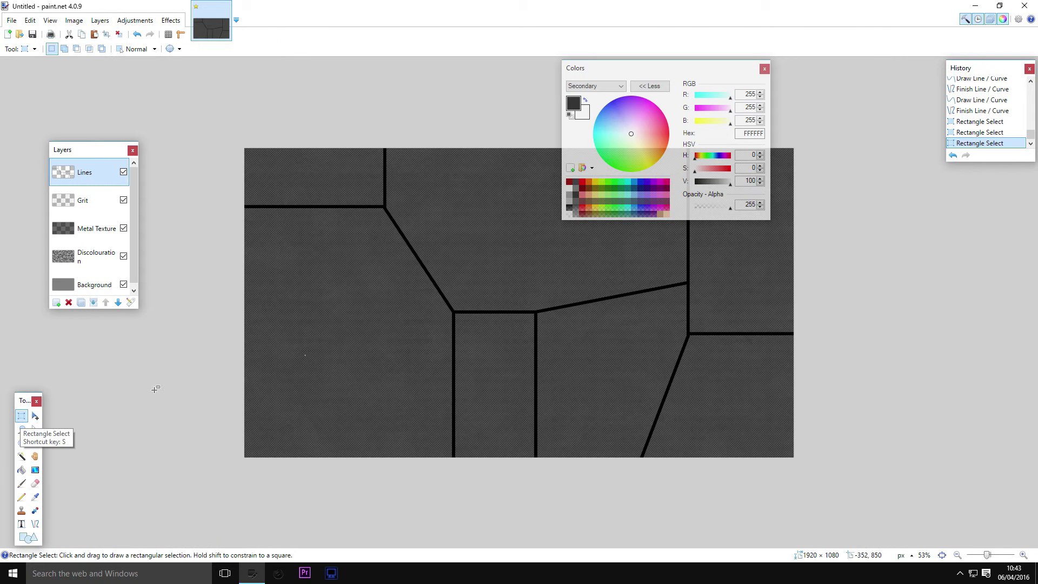